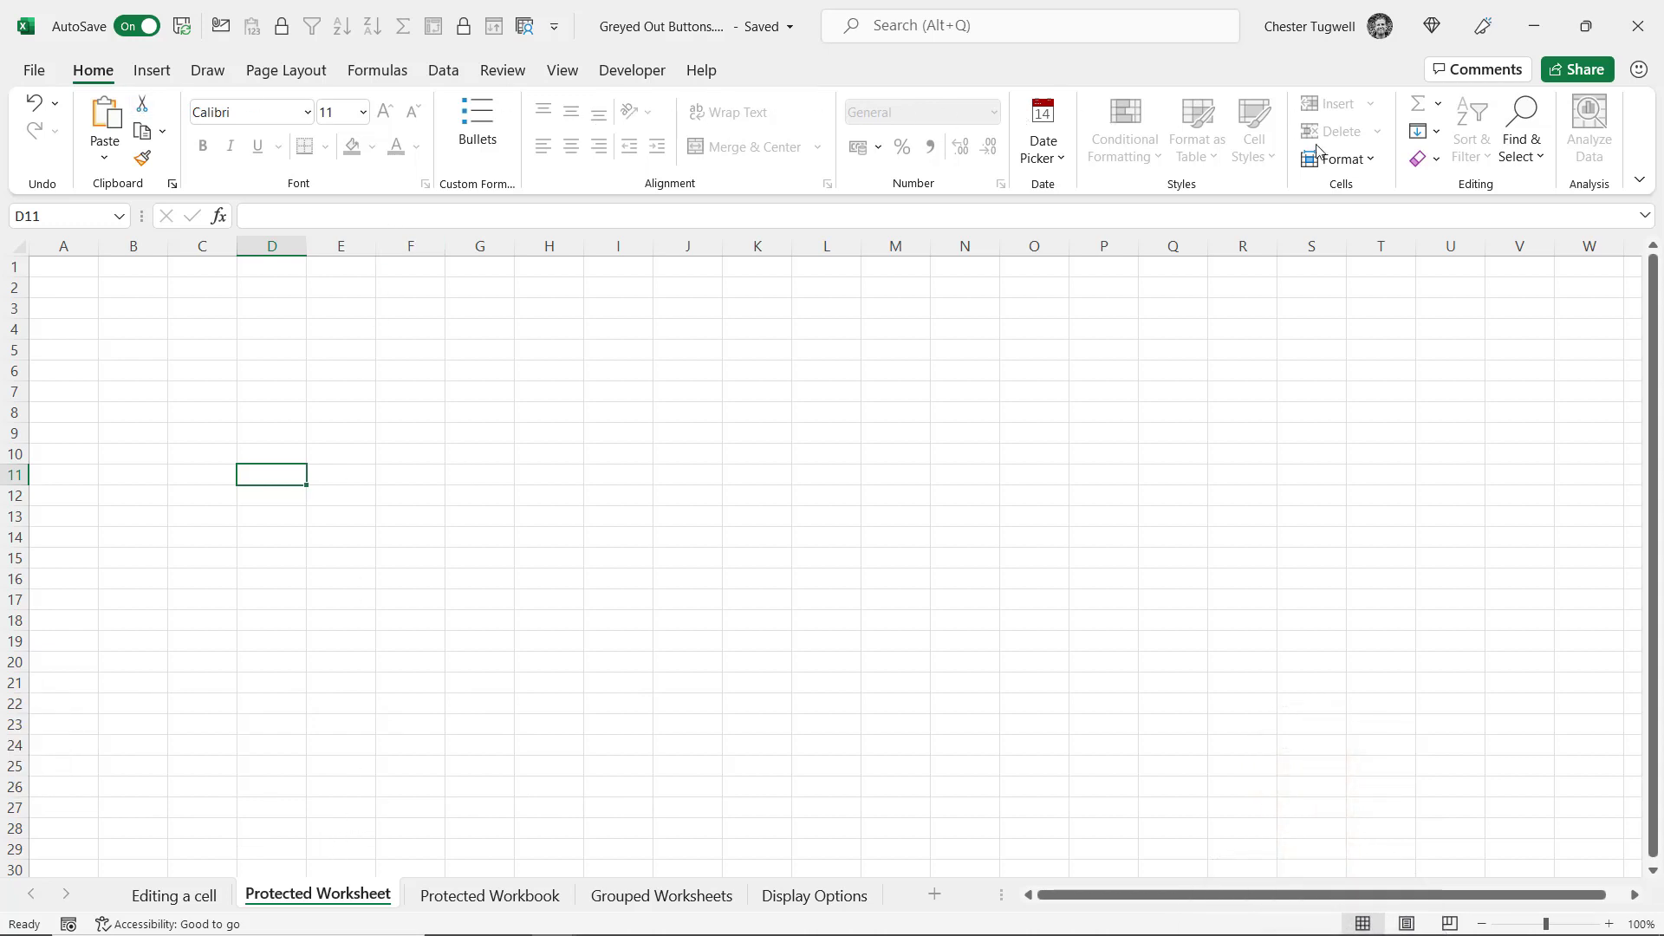
# View the Protected Worksheet tab's greyed-out menu, then switch to the Editing a cell sheet
pyautogui.rightClick(338, 899)
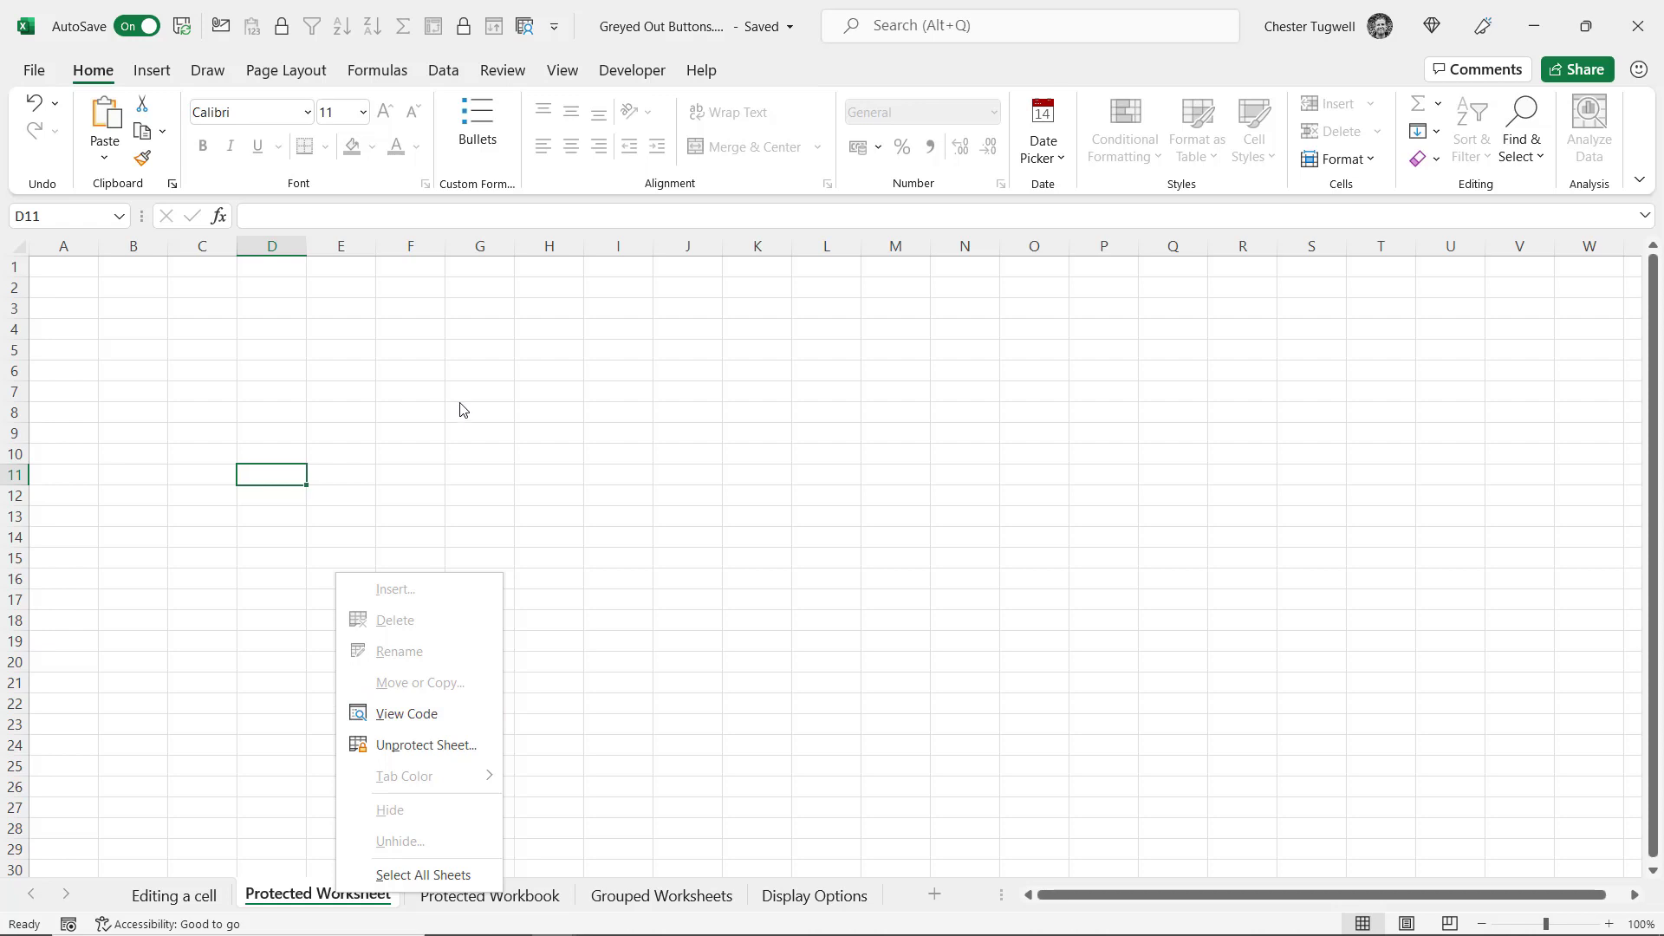
pyautogui.click(212, 894)
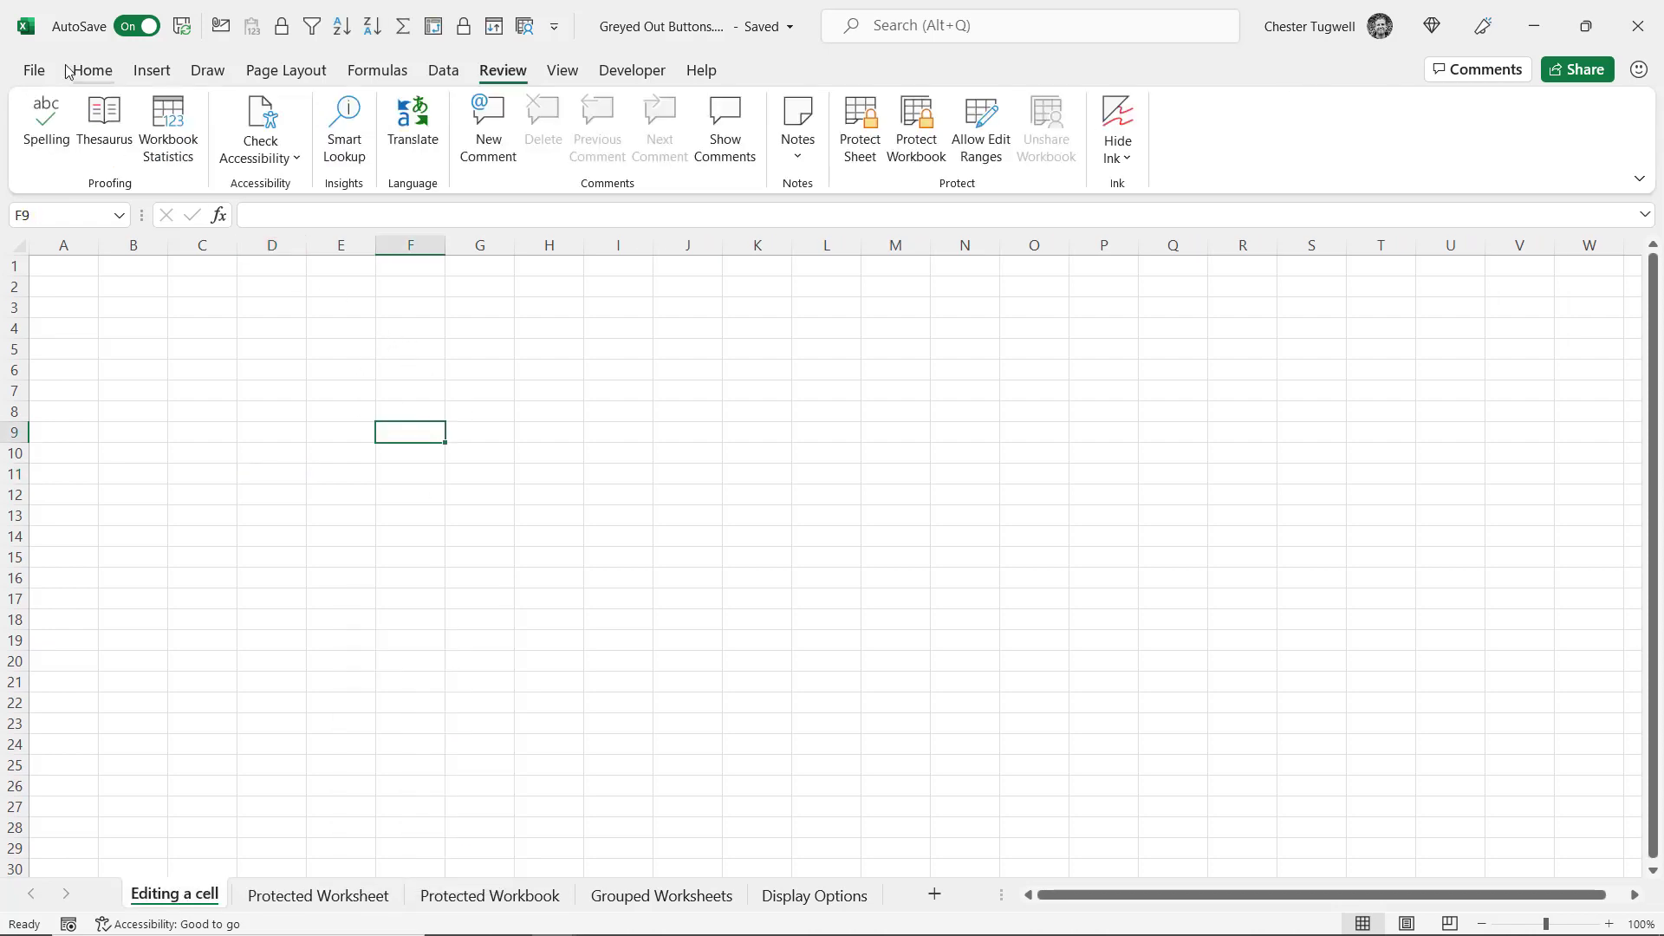
# From the Home tab, enter a first name in cell F9 and commit it
pyautogui.click(93, 73)
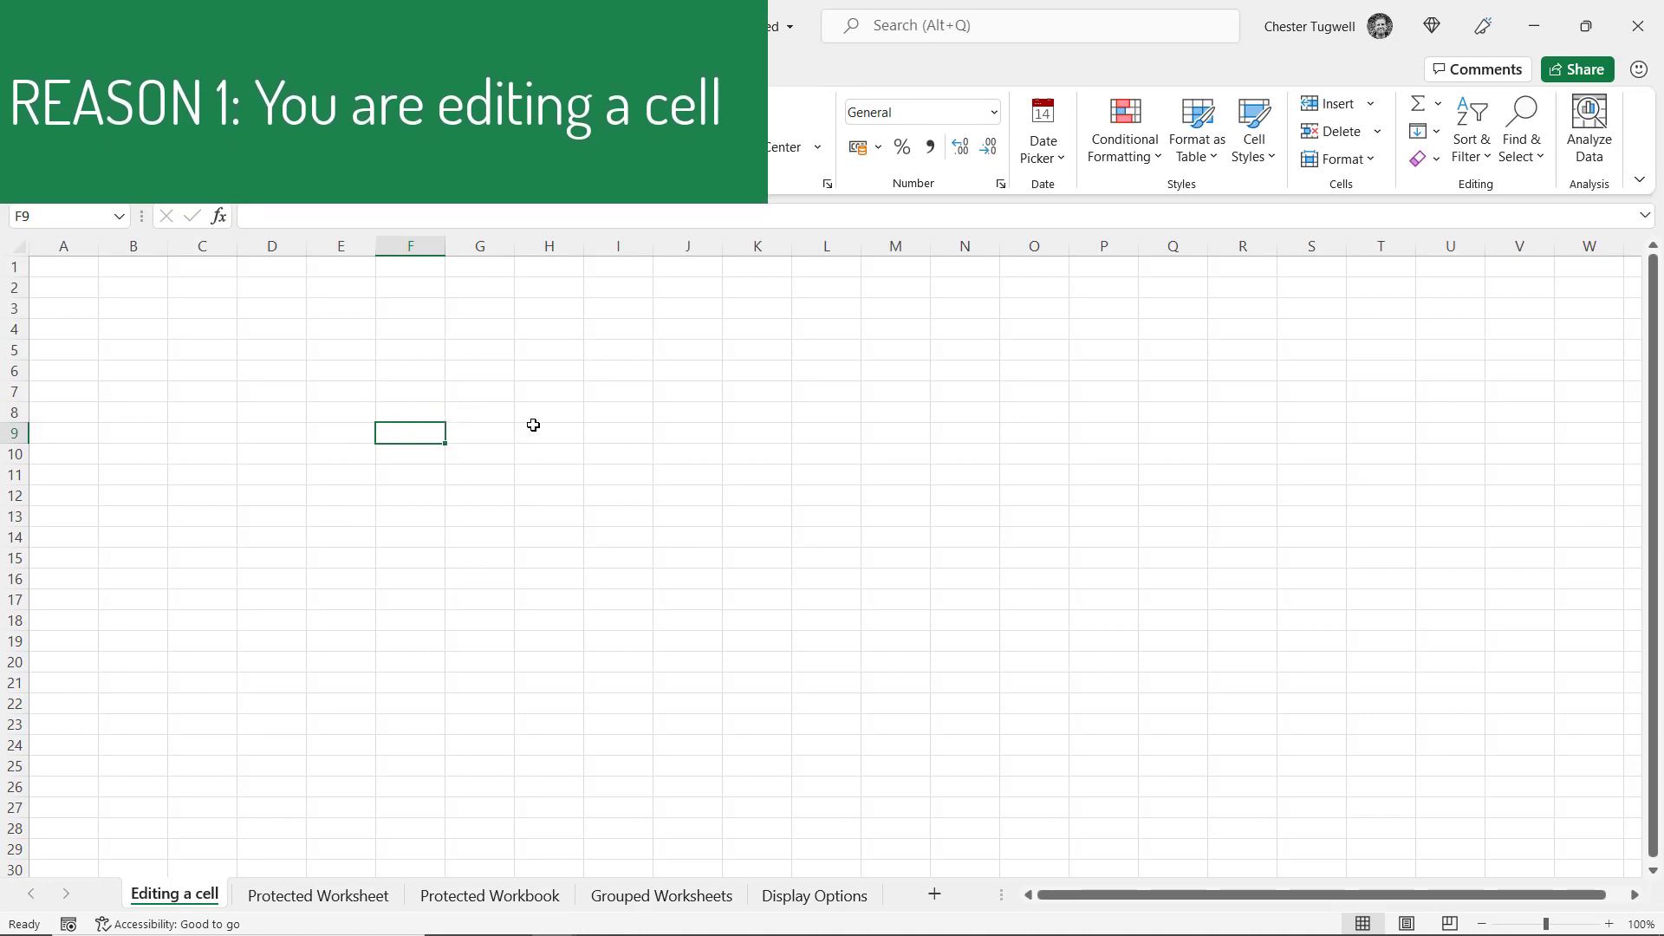
pyautogui.write('Chester')
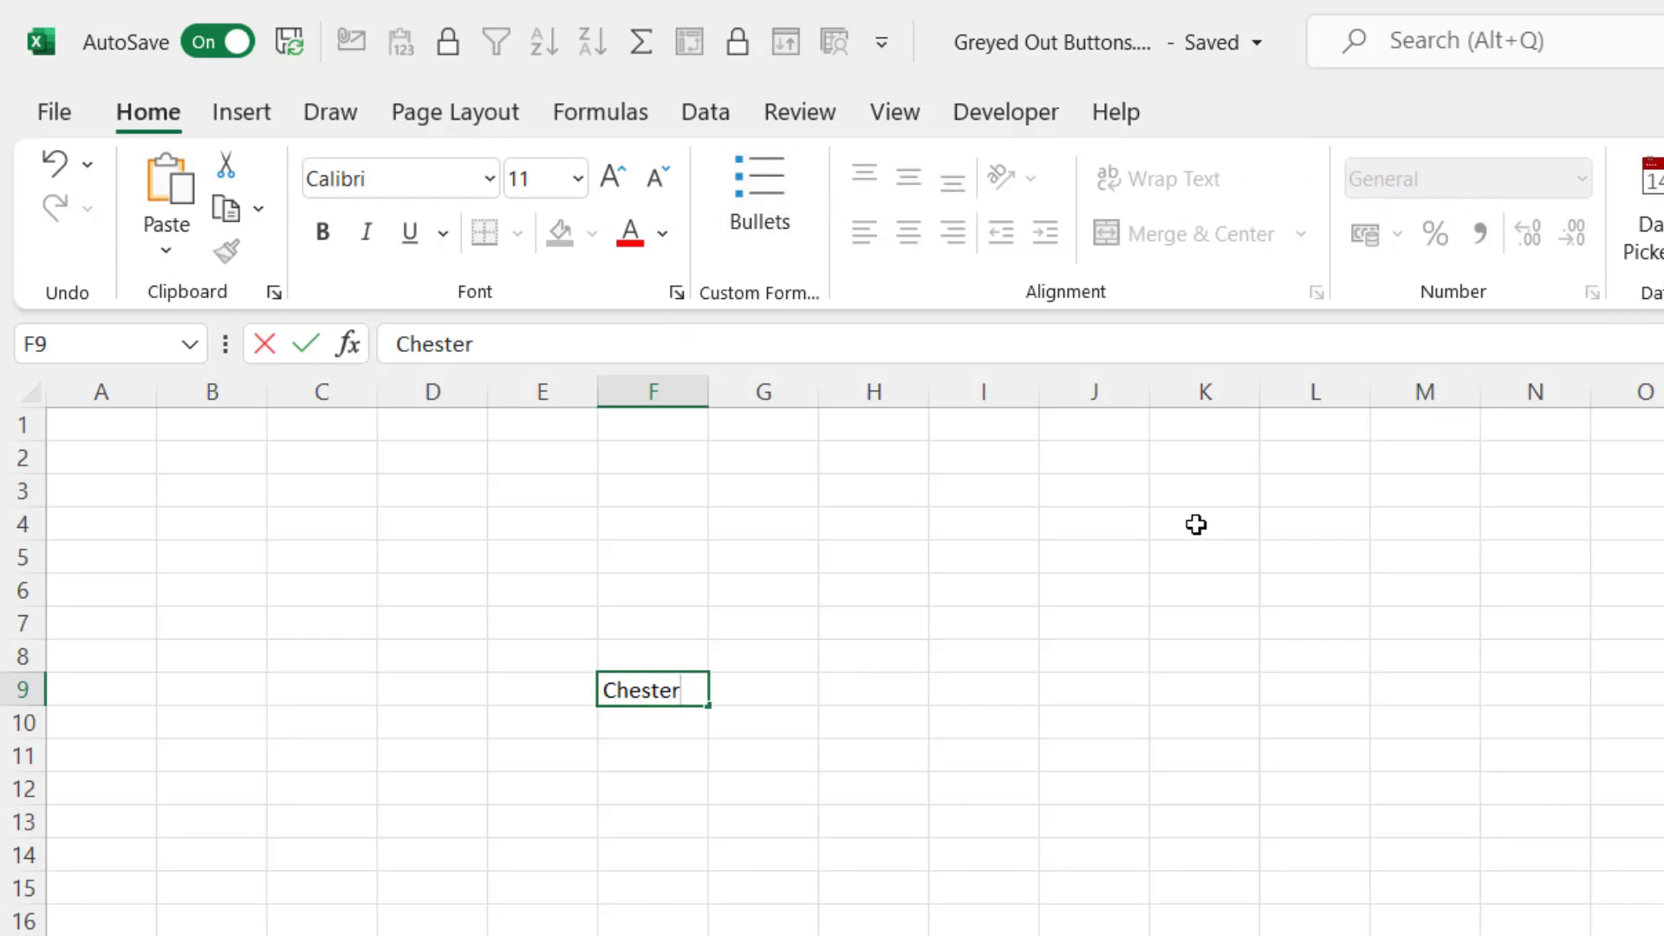
pyautogui.press('Return')
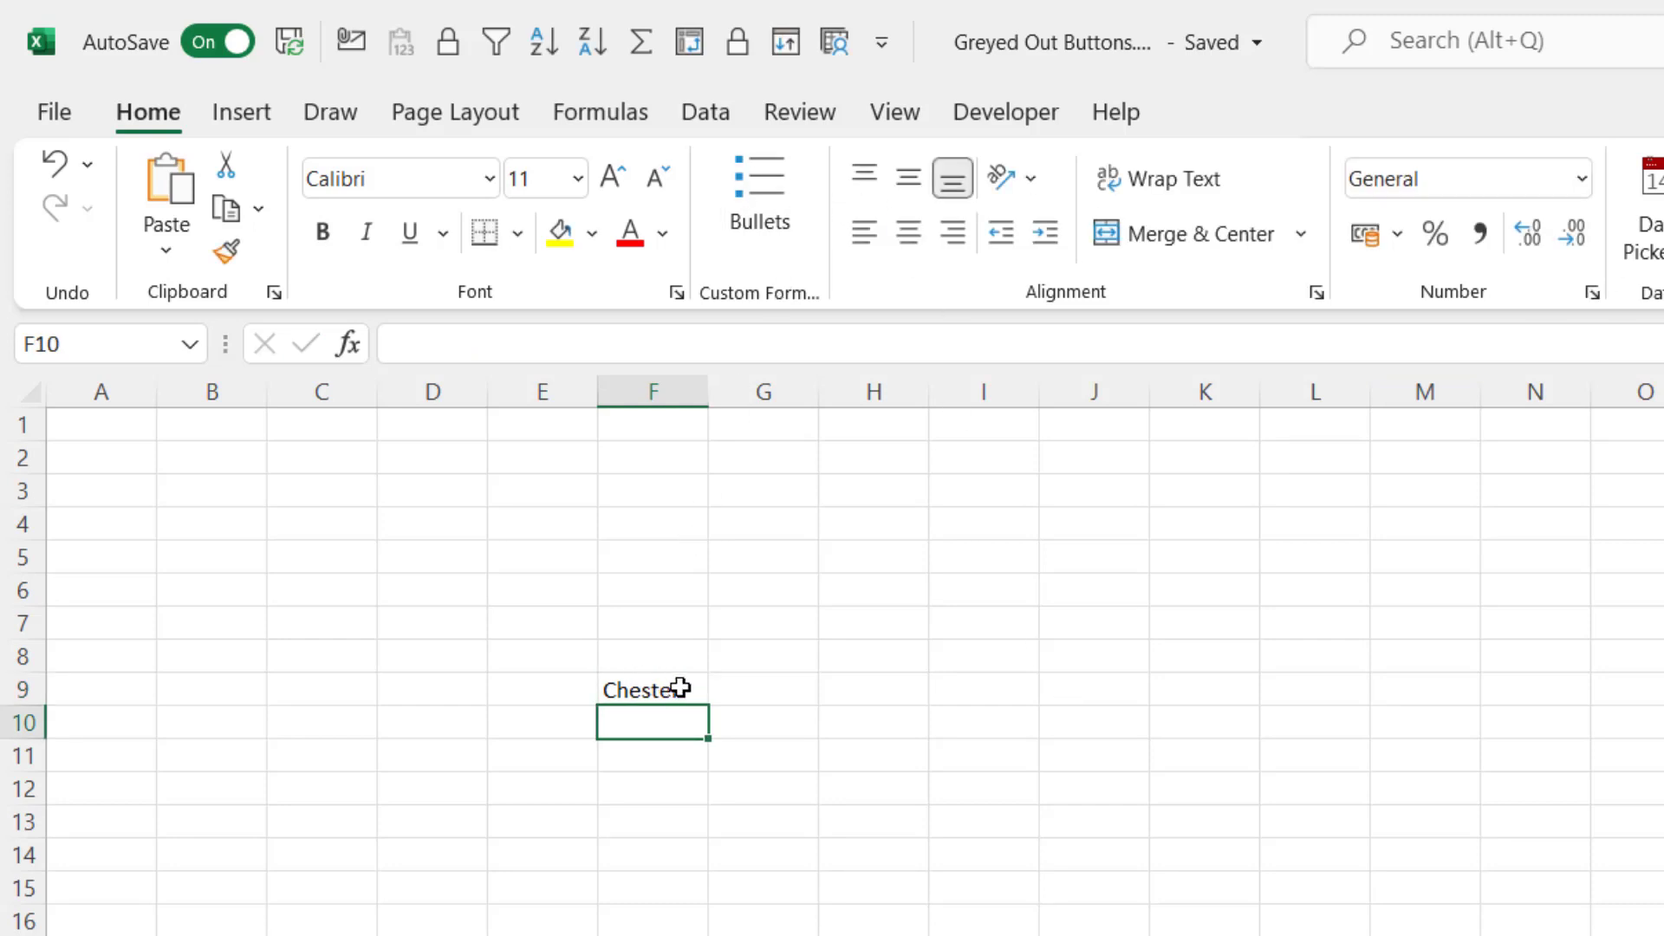
# Re-edit F9 in the cell, then in the formula bar, committing each edit
pyautogui.doubleClick(678, 689)
pyautogui.press('Return')
pyautogui.click(641, 685)
pyautogui.click(493, 344)
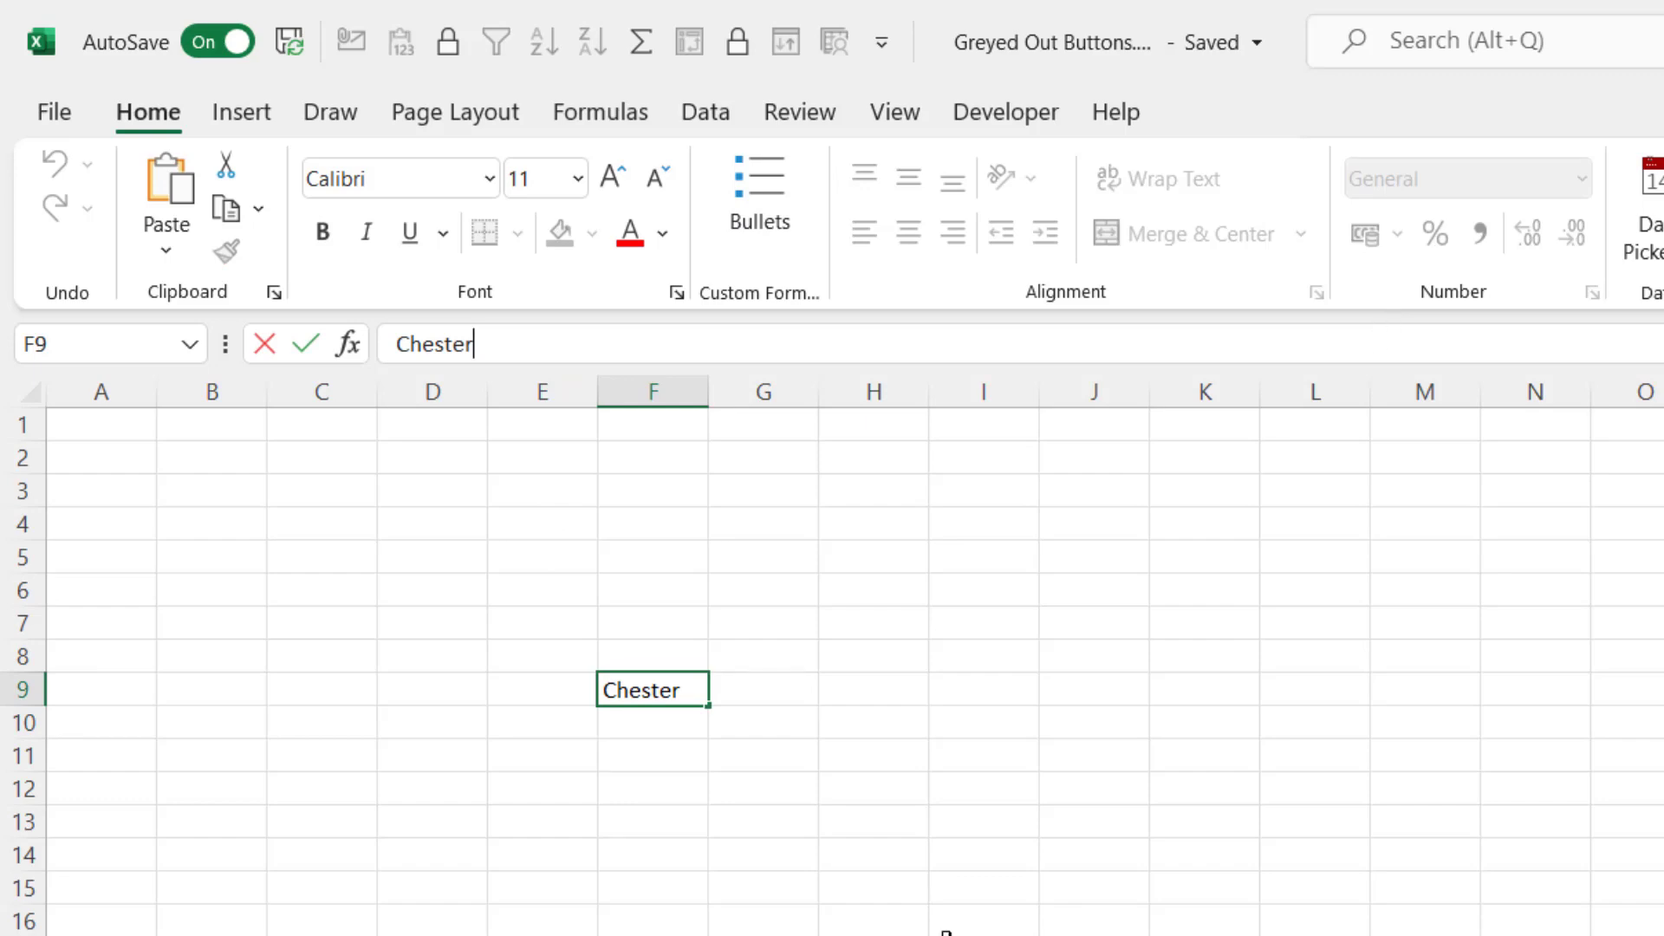
pyautogui.press('Return')
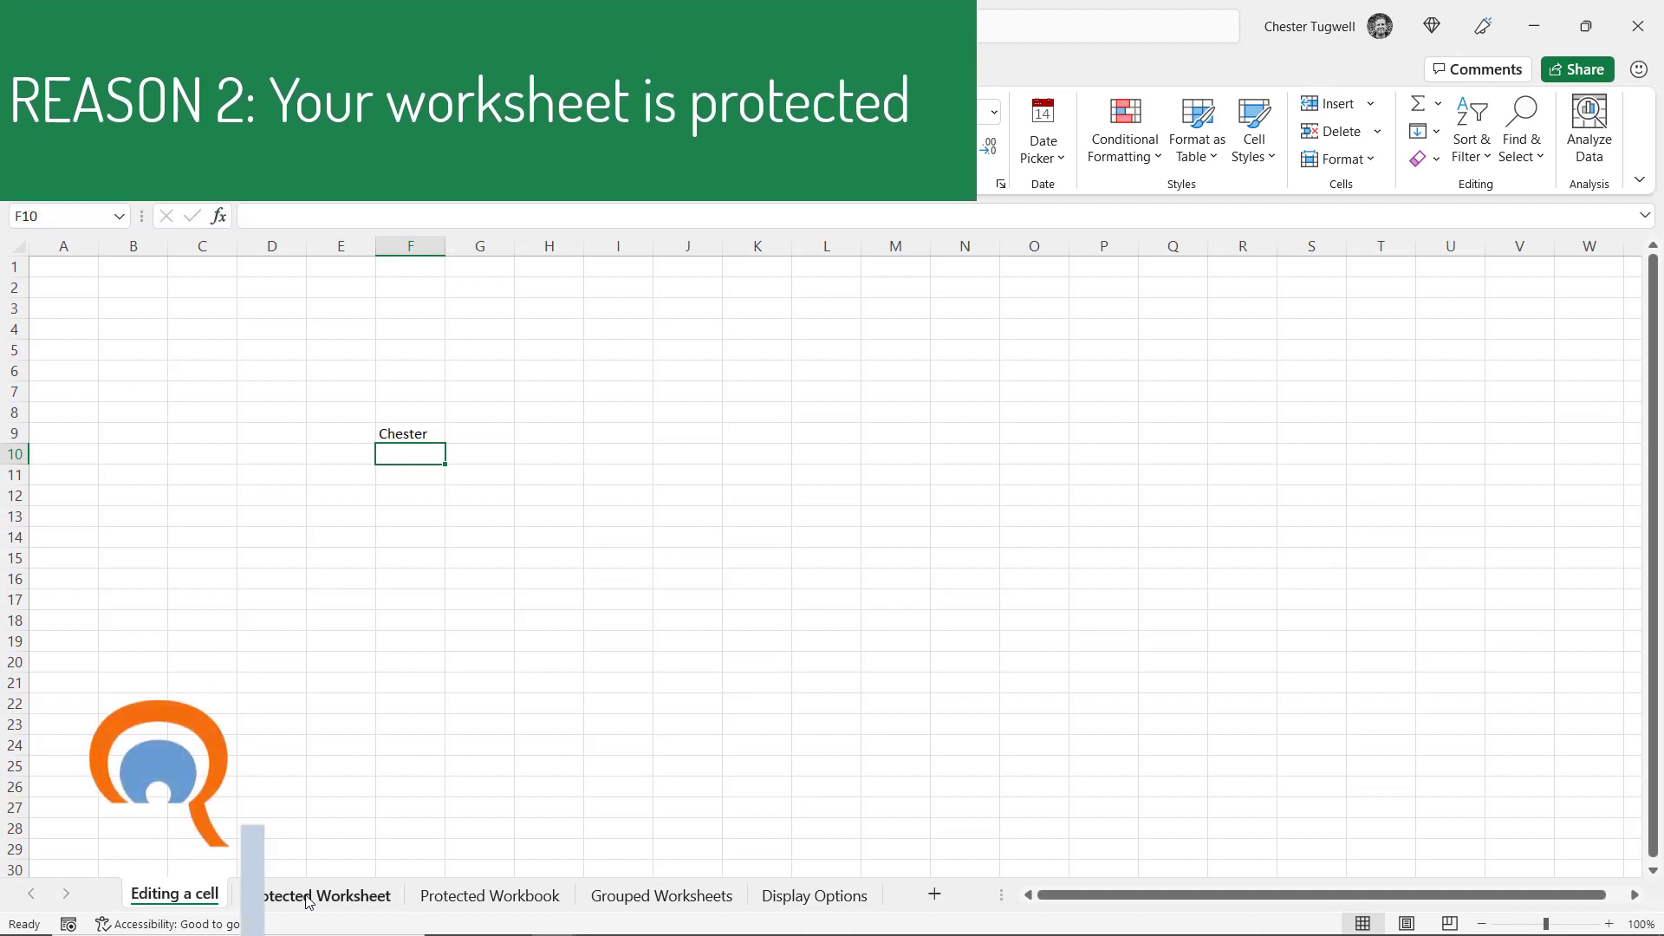
# Compare the Protected Worksheet and Editing a cell sheets, ending on Protected Worksheet
pyautogui.click(308, 897)
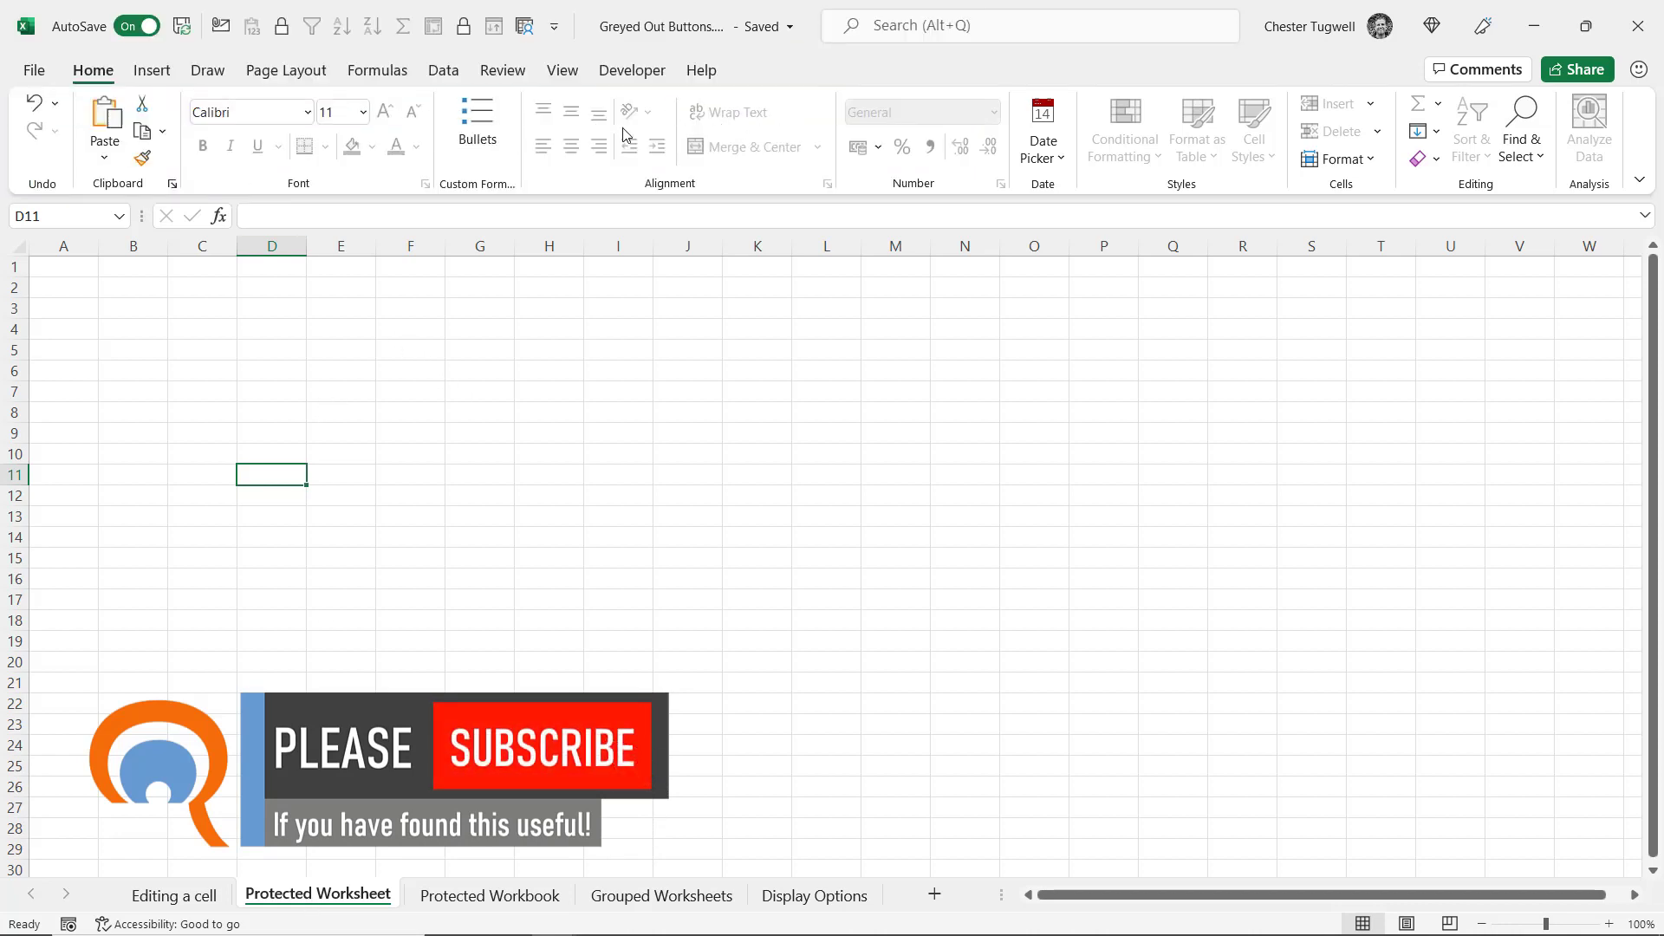
pyautogui.click(188, 896)
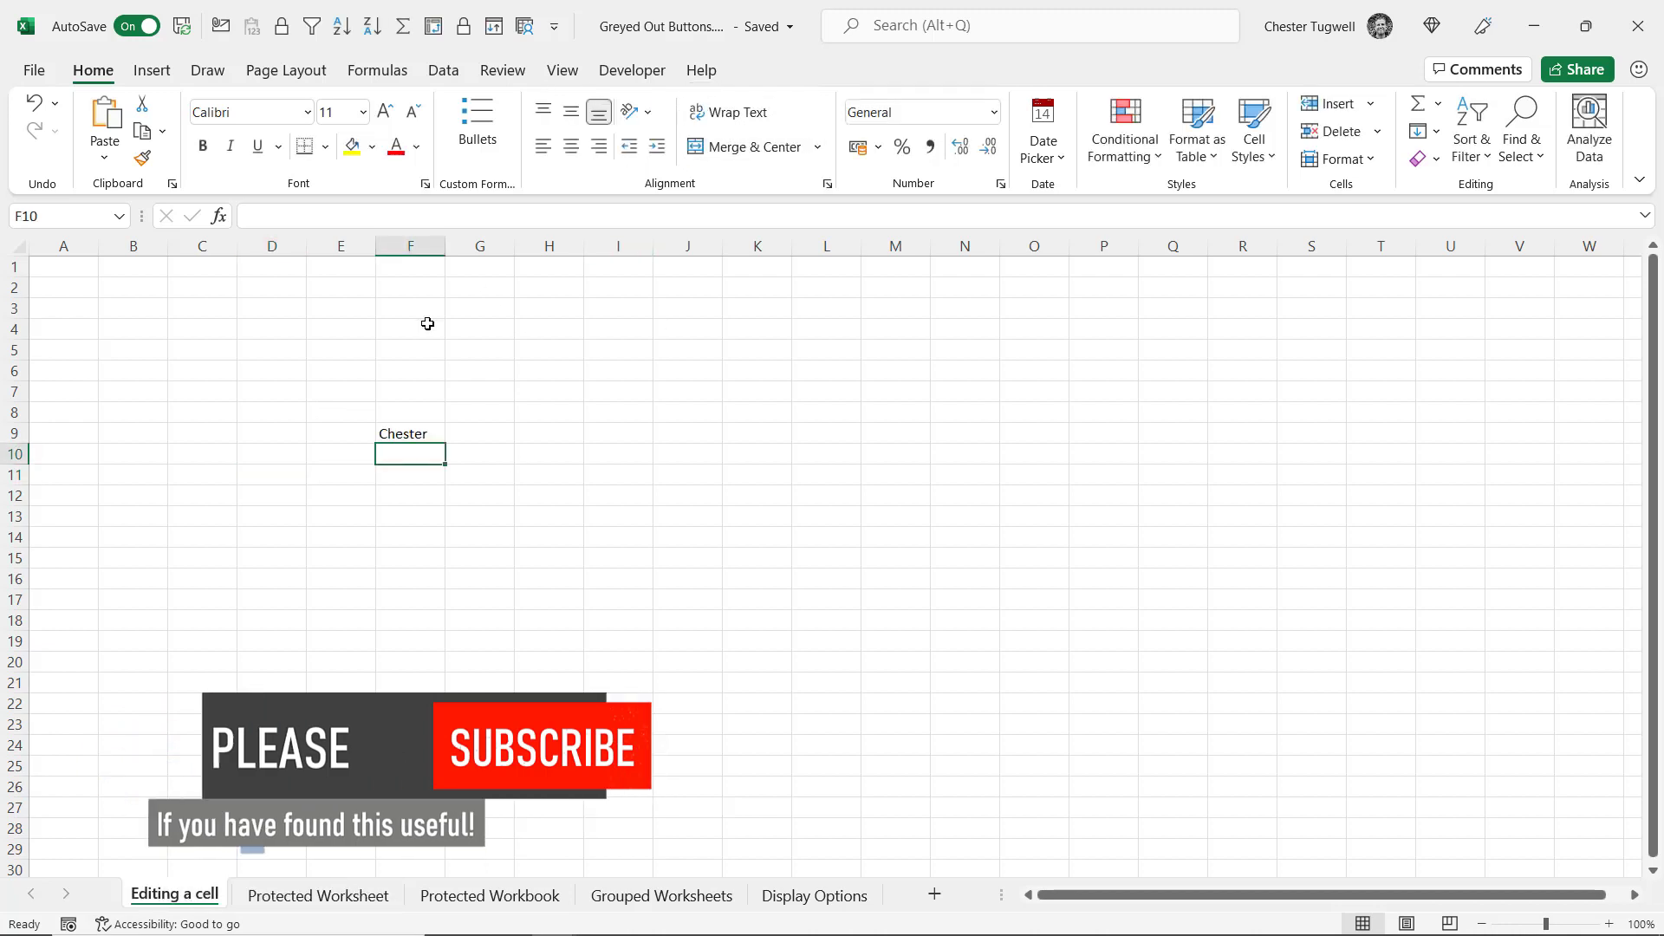
pyautogui.click(345, 895)
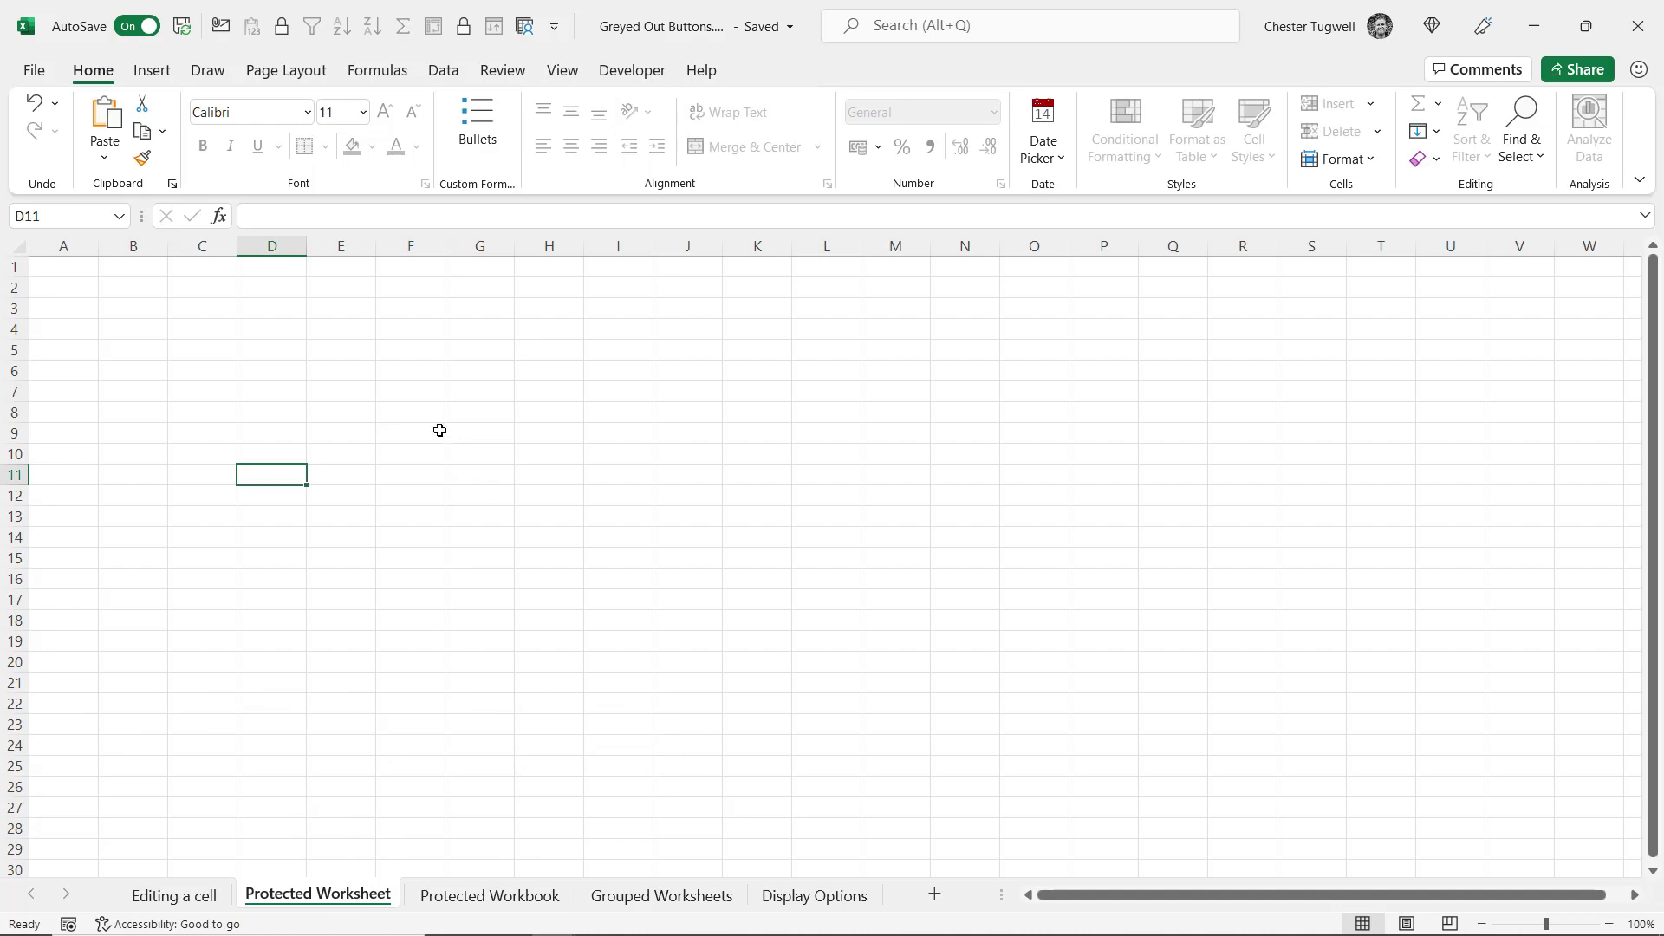
# Unprotect the Protected Worksheet sheet from Review using its password
pyautogui.click(498, 73)
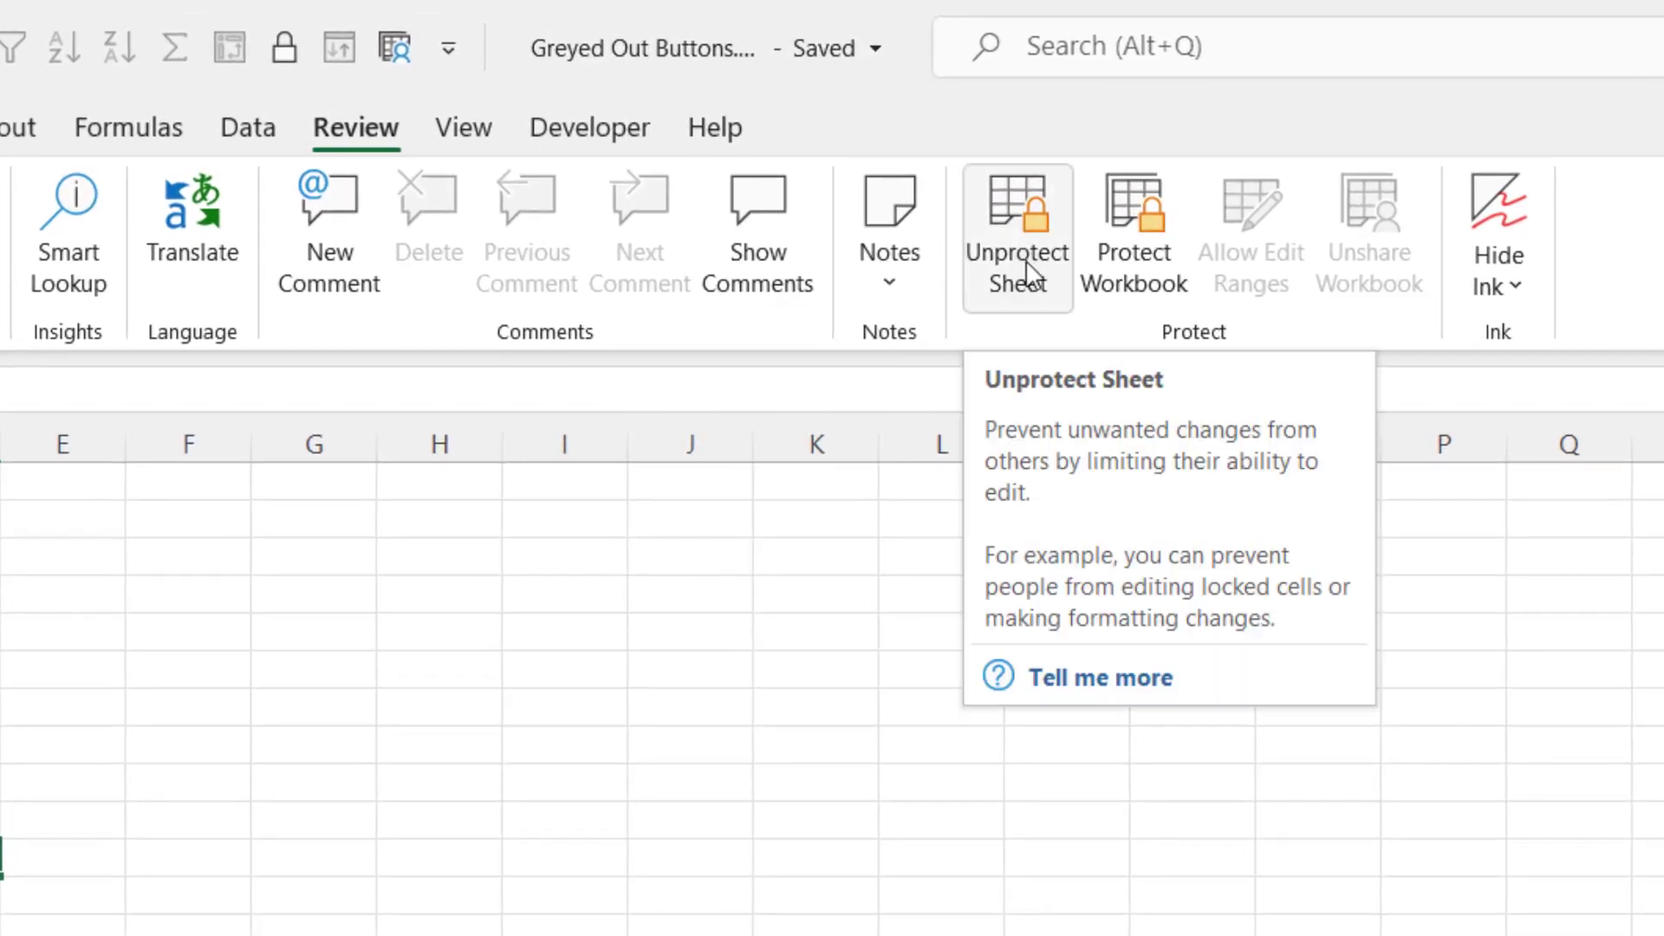
pyautogui.click(1026, 260)
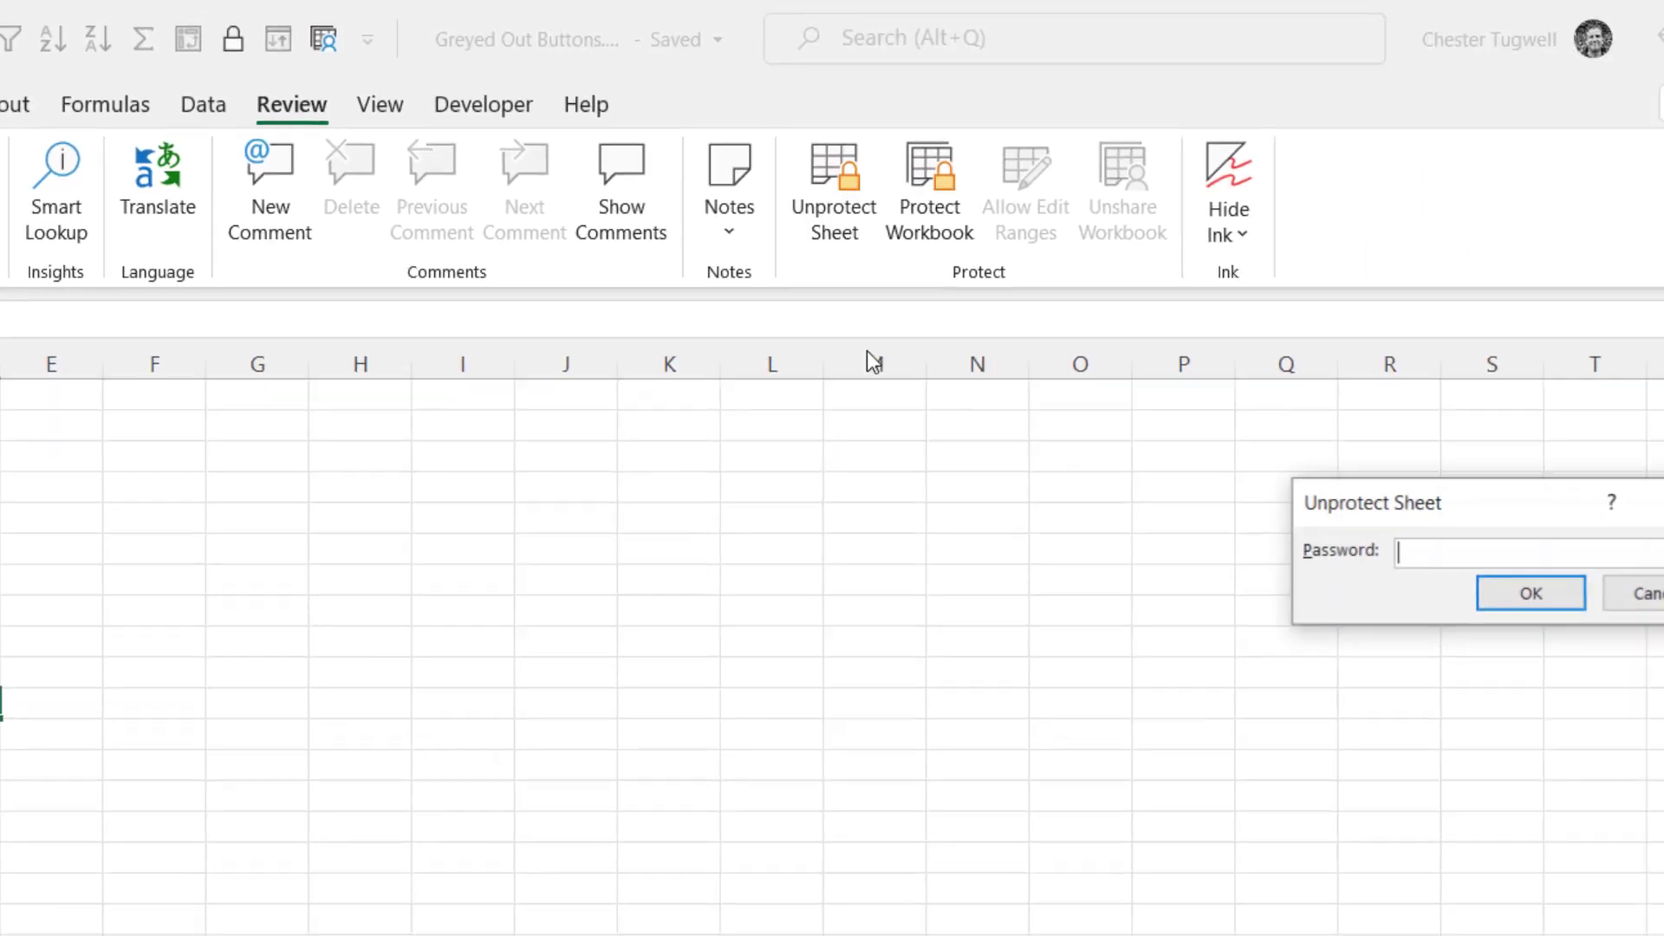
pyautogui.write('1234')
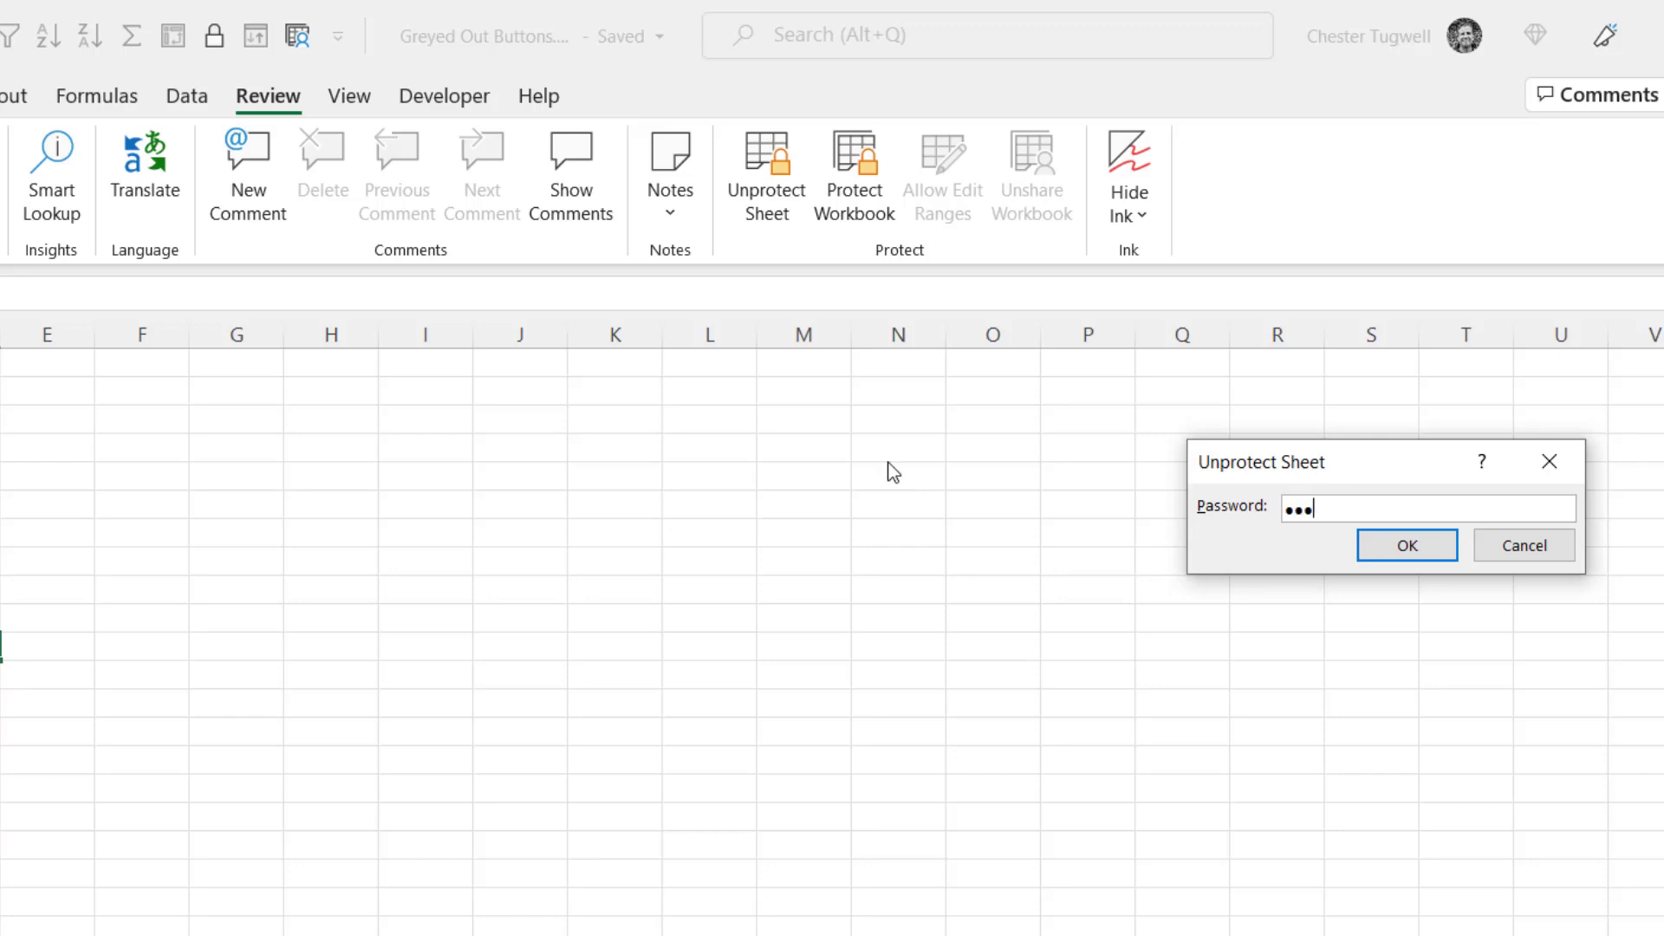
pyautogui.click(1421, 559)
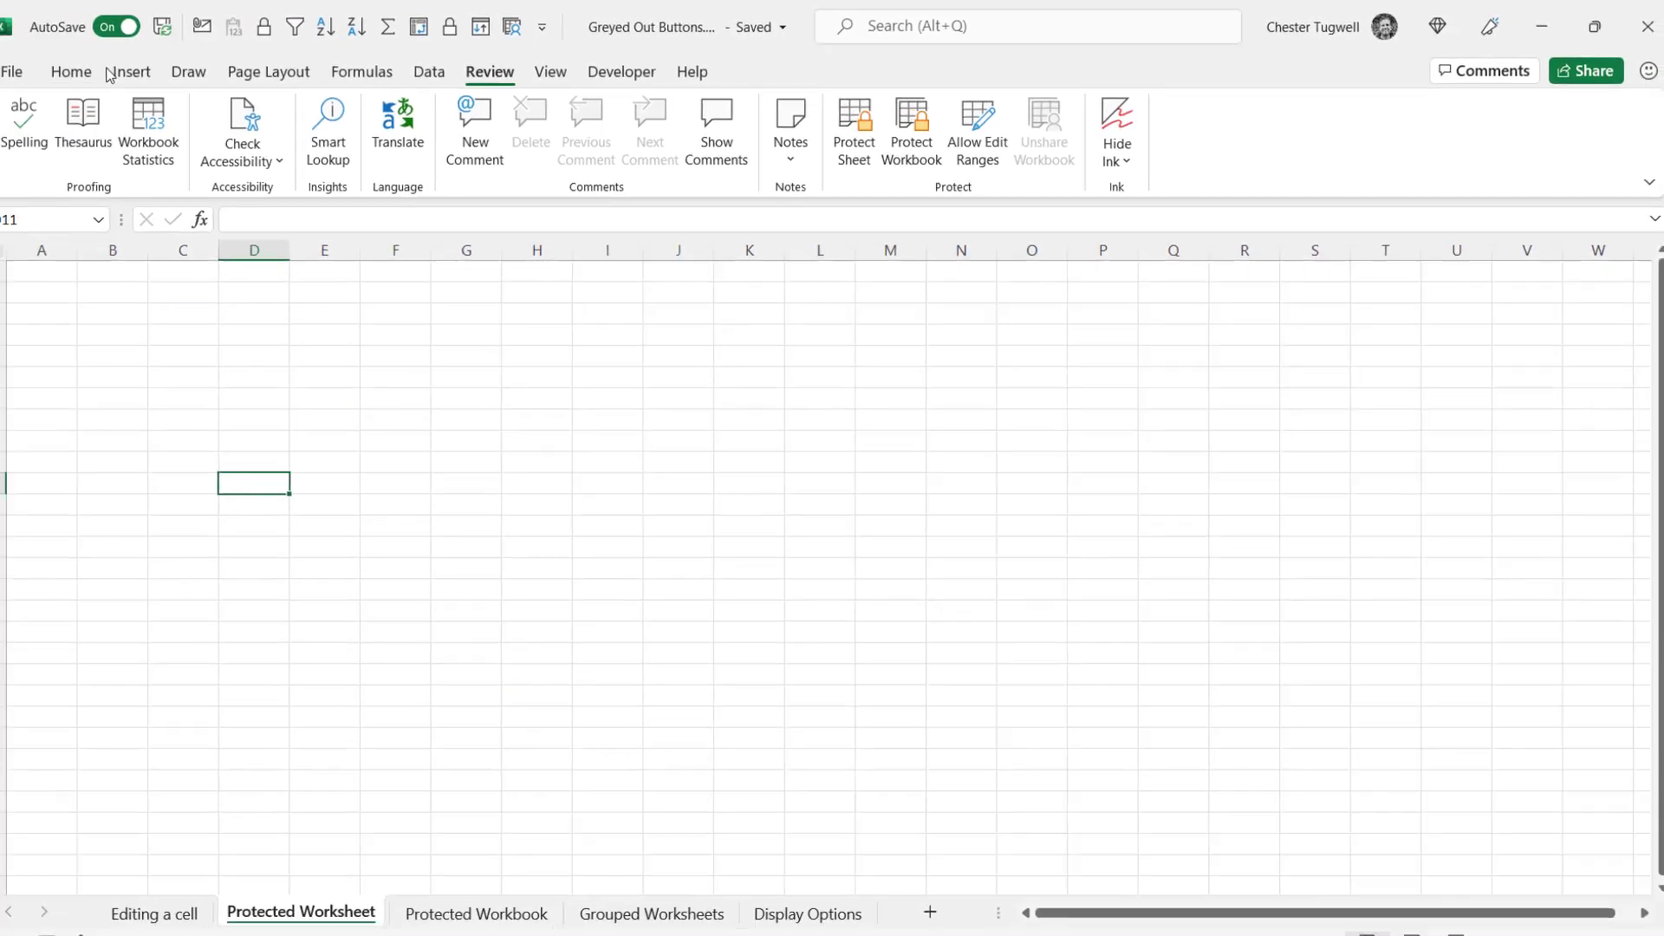
pyautogui.scroll(5, 104, 160)
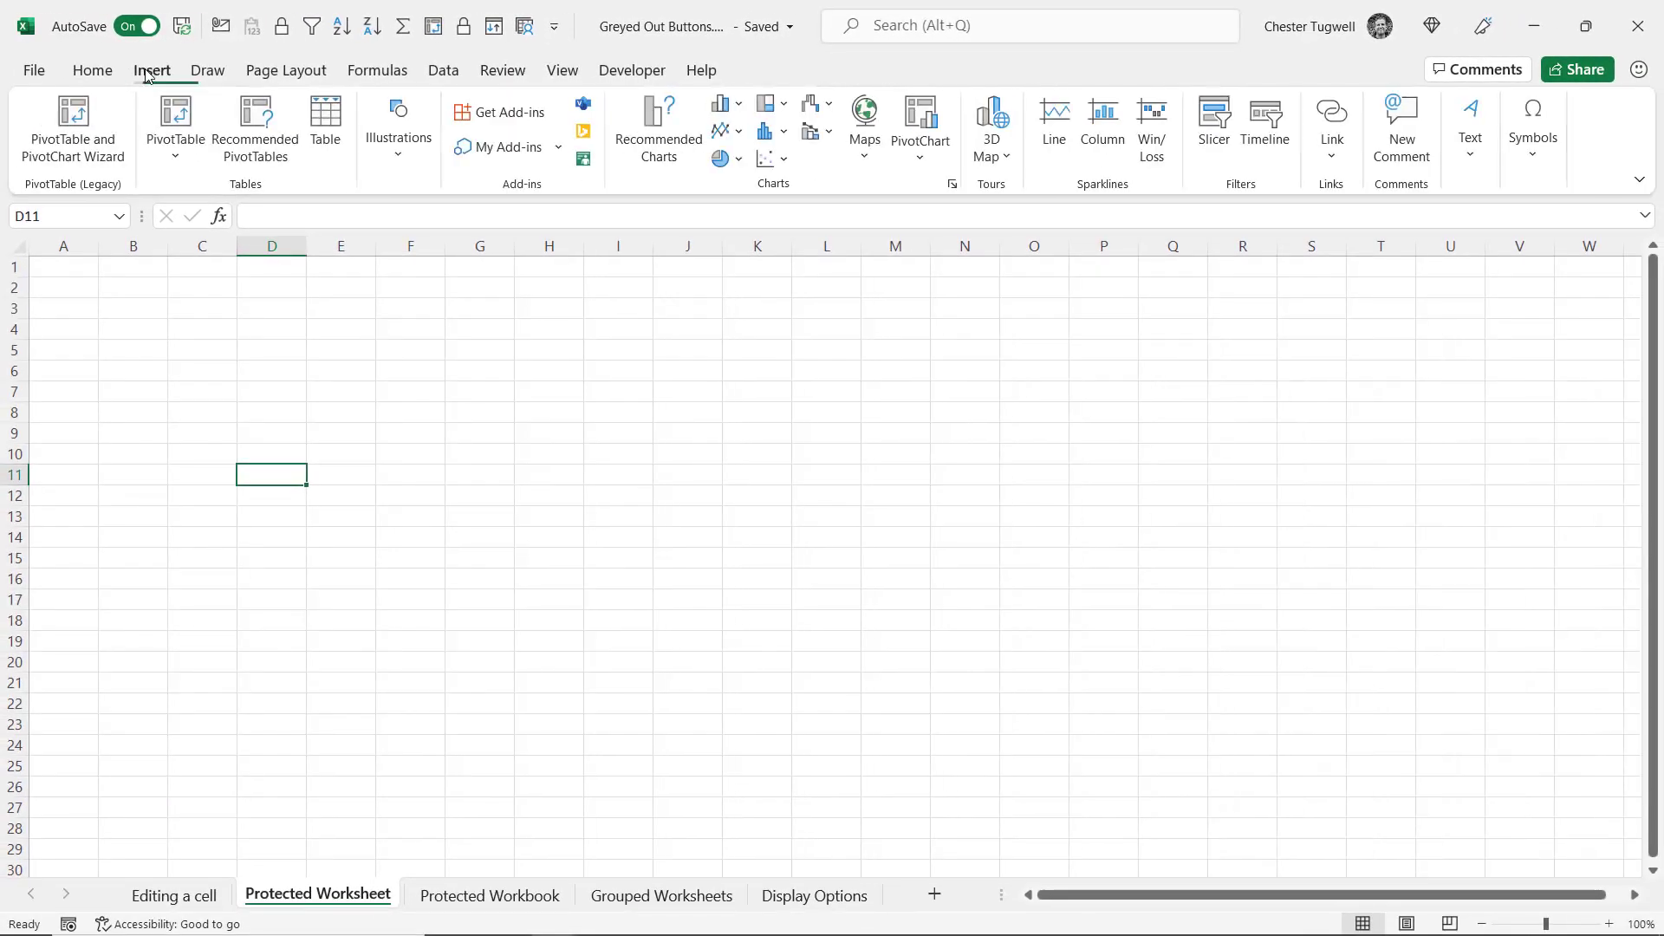
pyautogui.scroll(1, 136, 135)
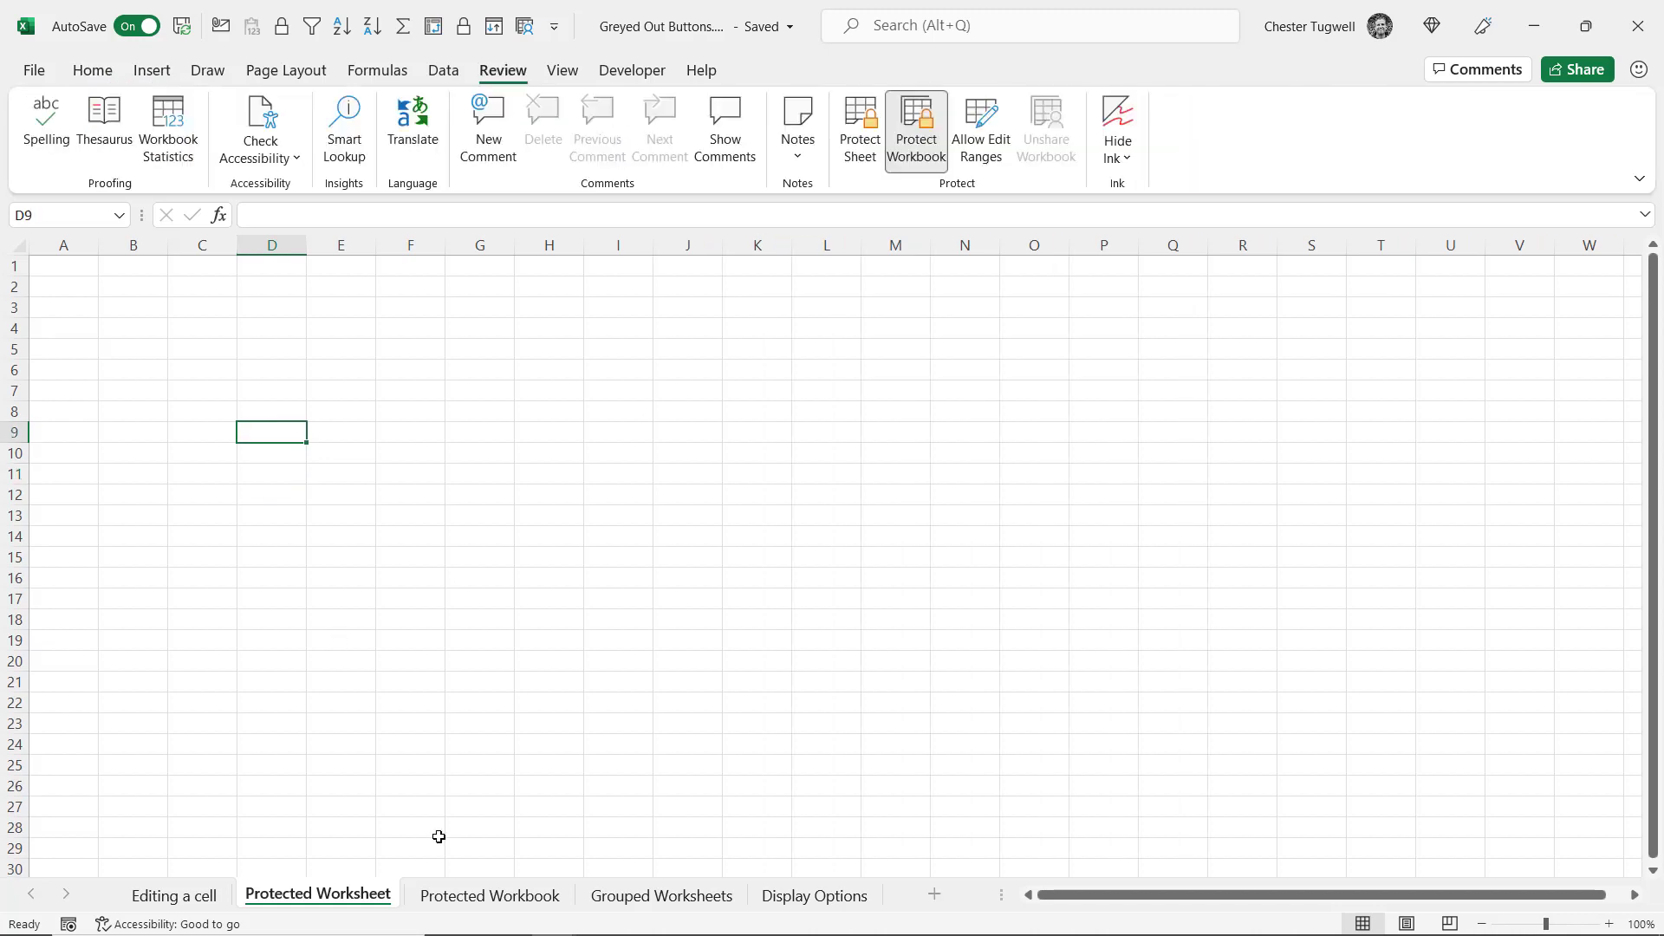
# Remove Protect Workbook with its password and confirm the sheet-tab menu options are enabled
pyautogui.rightClick(445, 898)
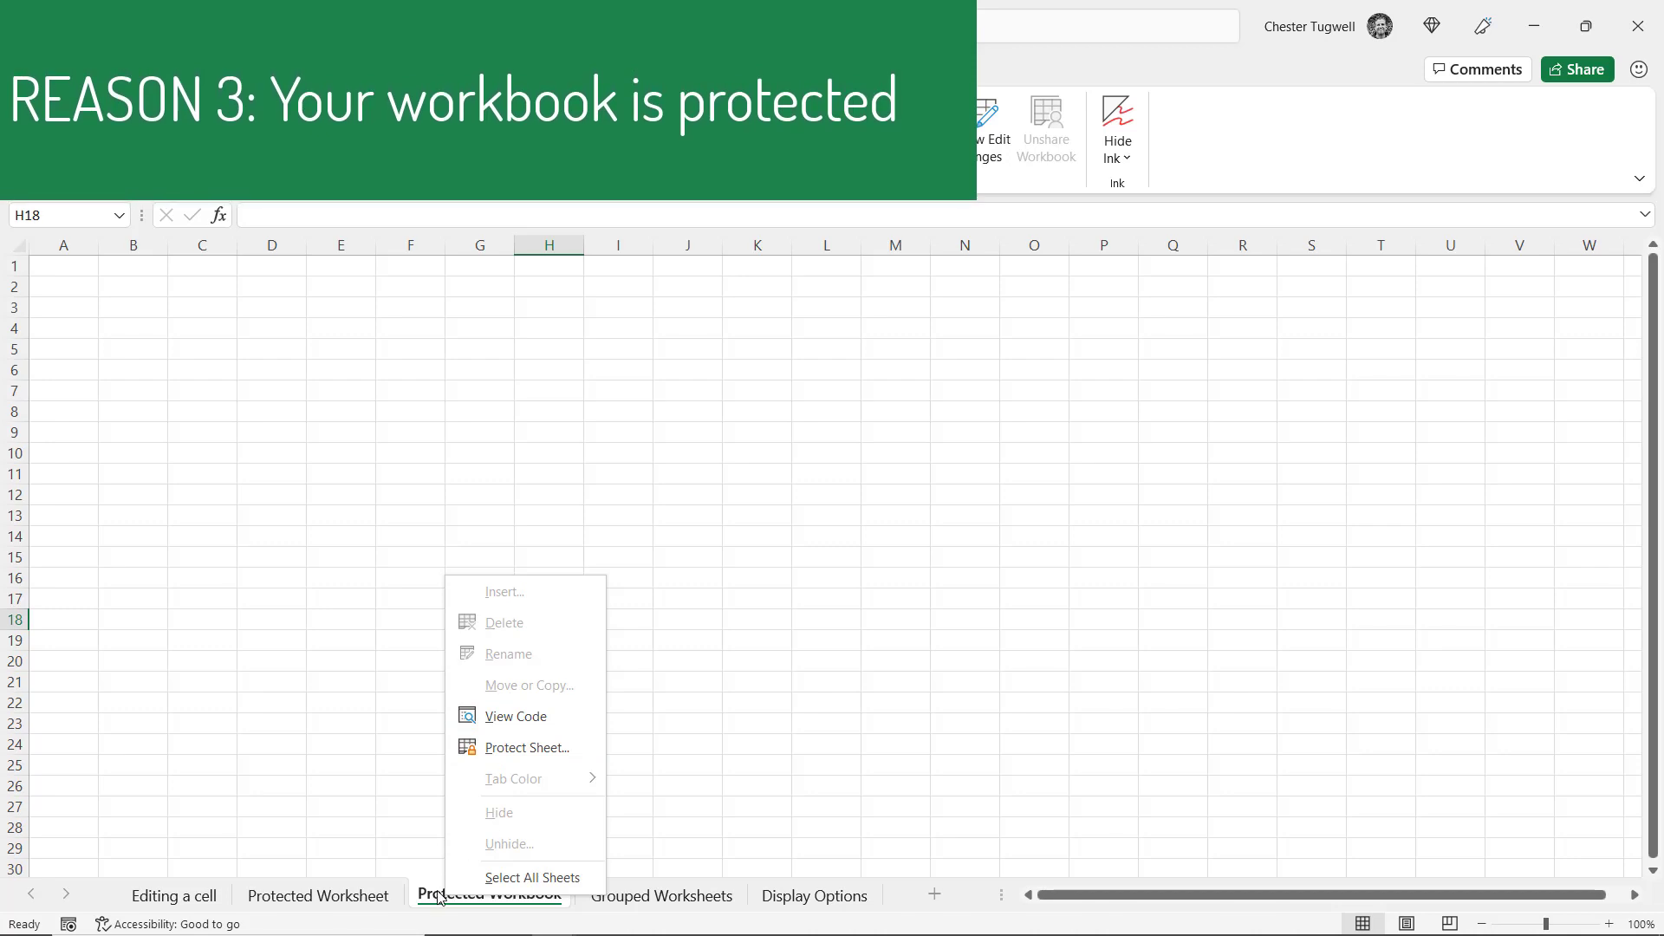
pyautogui.click(460, 463)
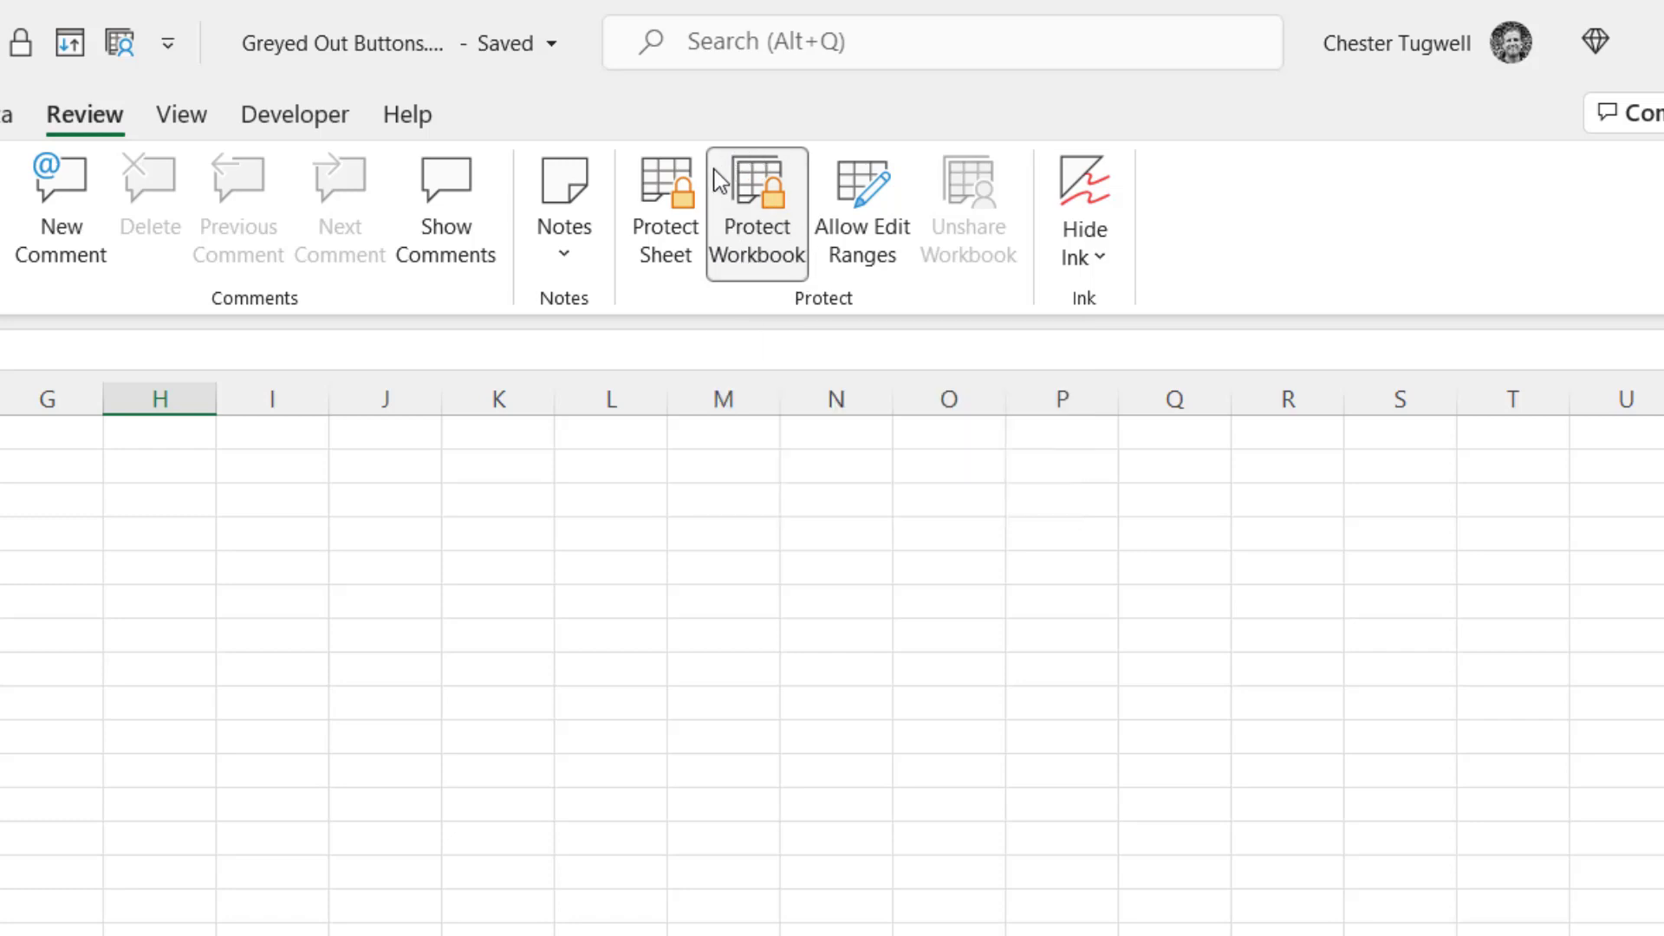
pyautogui.click(777, 236)
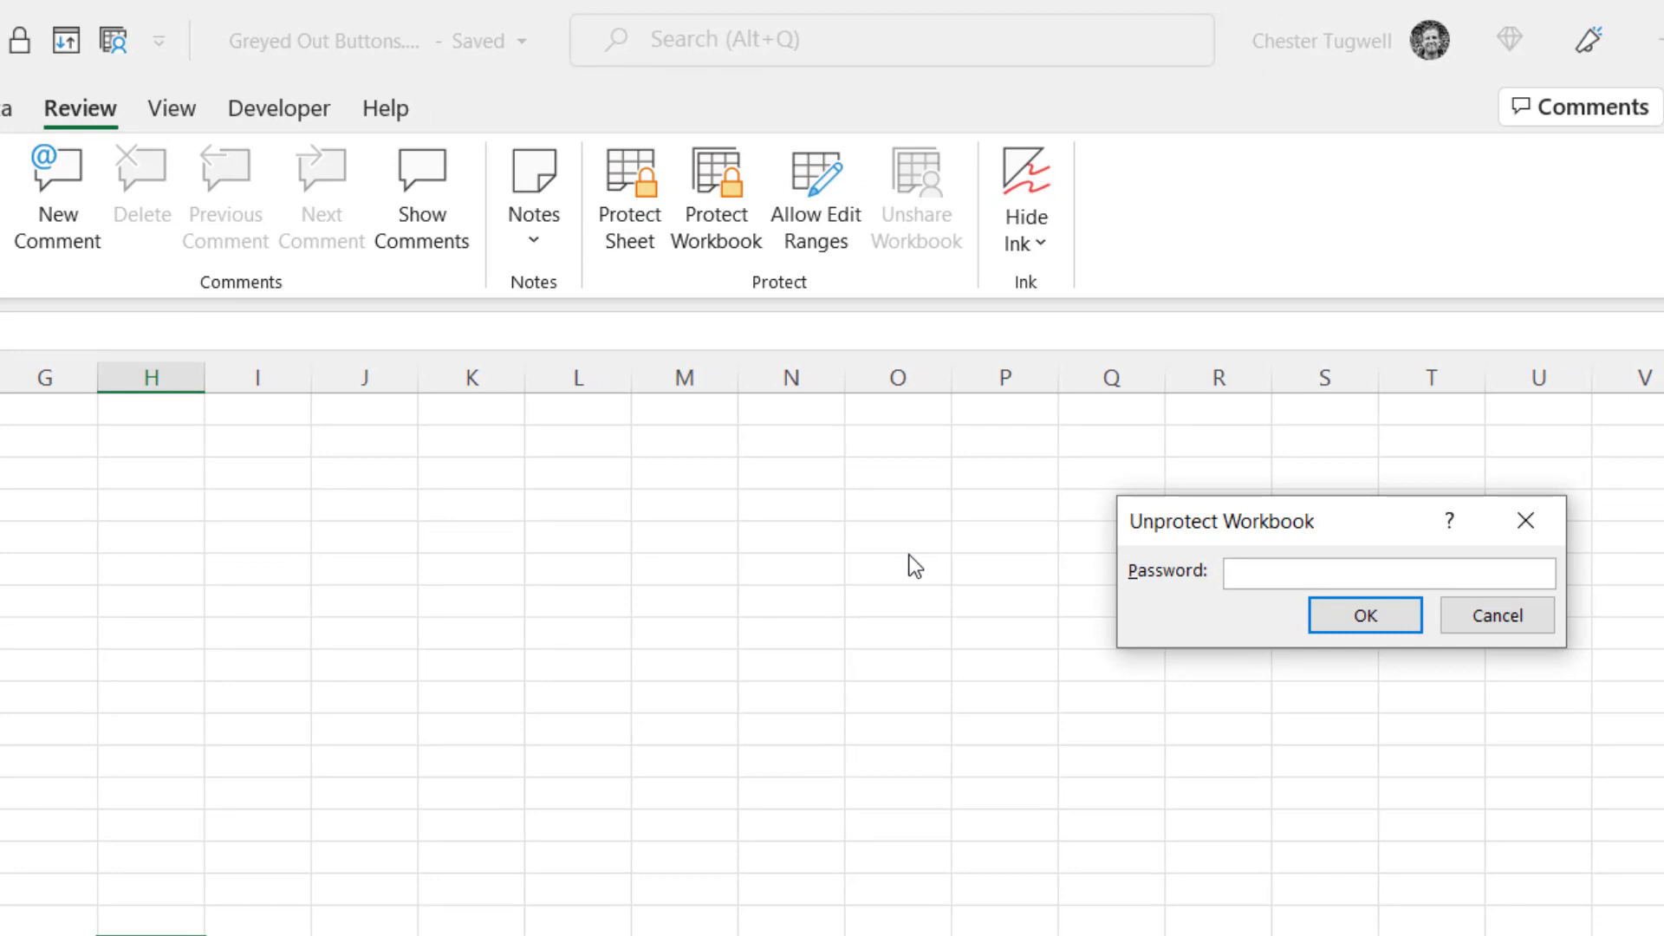
pyautogui.write('1234')
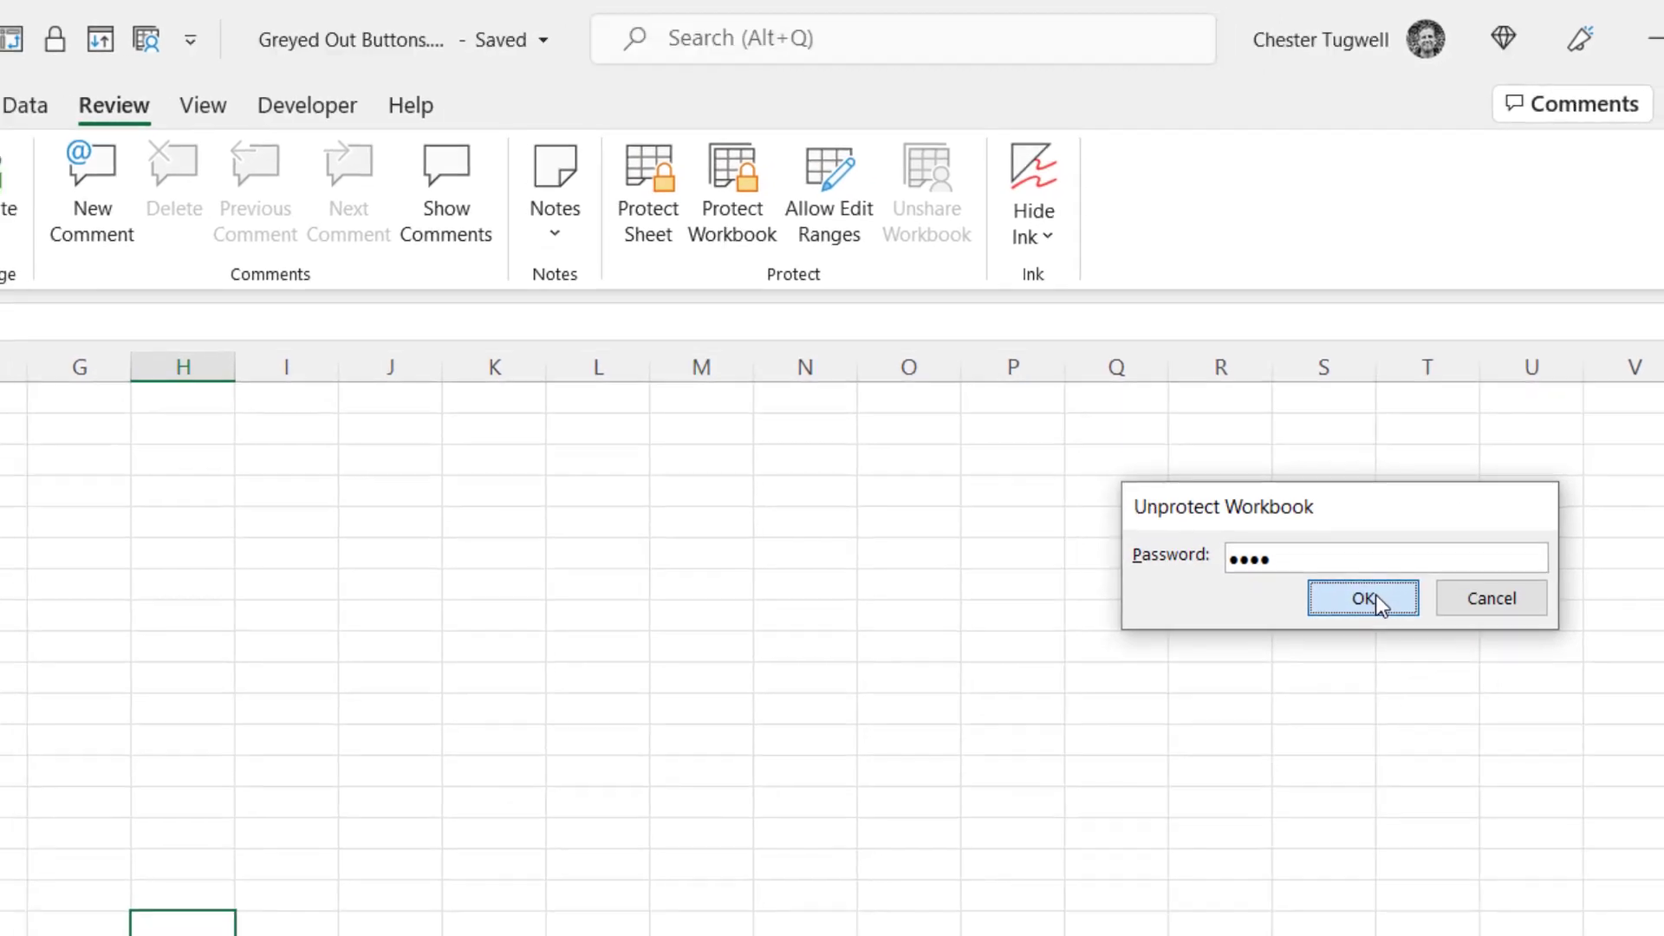
pyautogui.click(1365, 598)
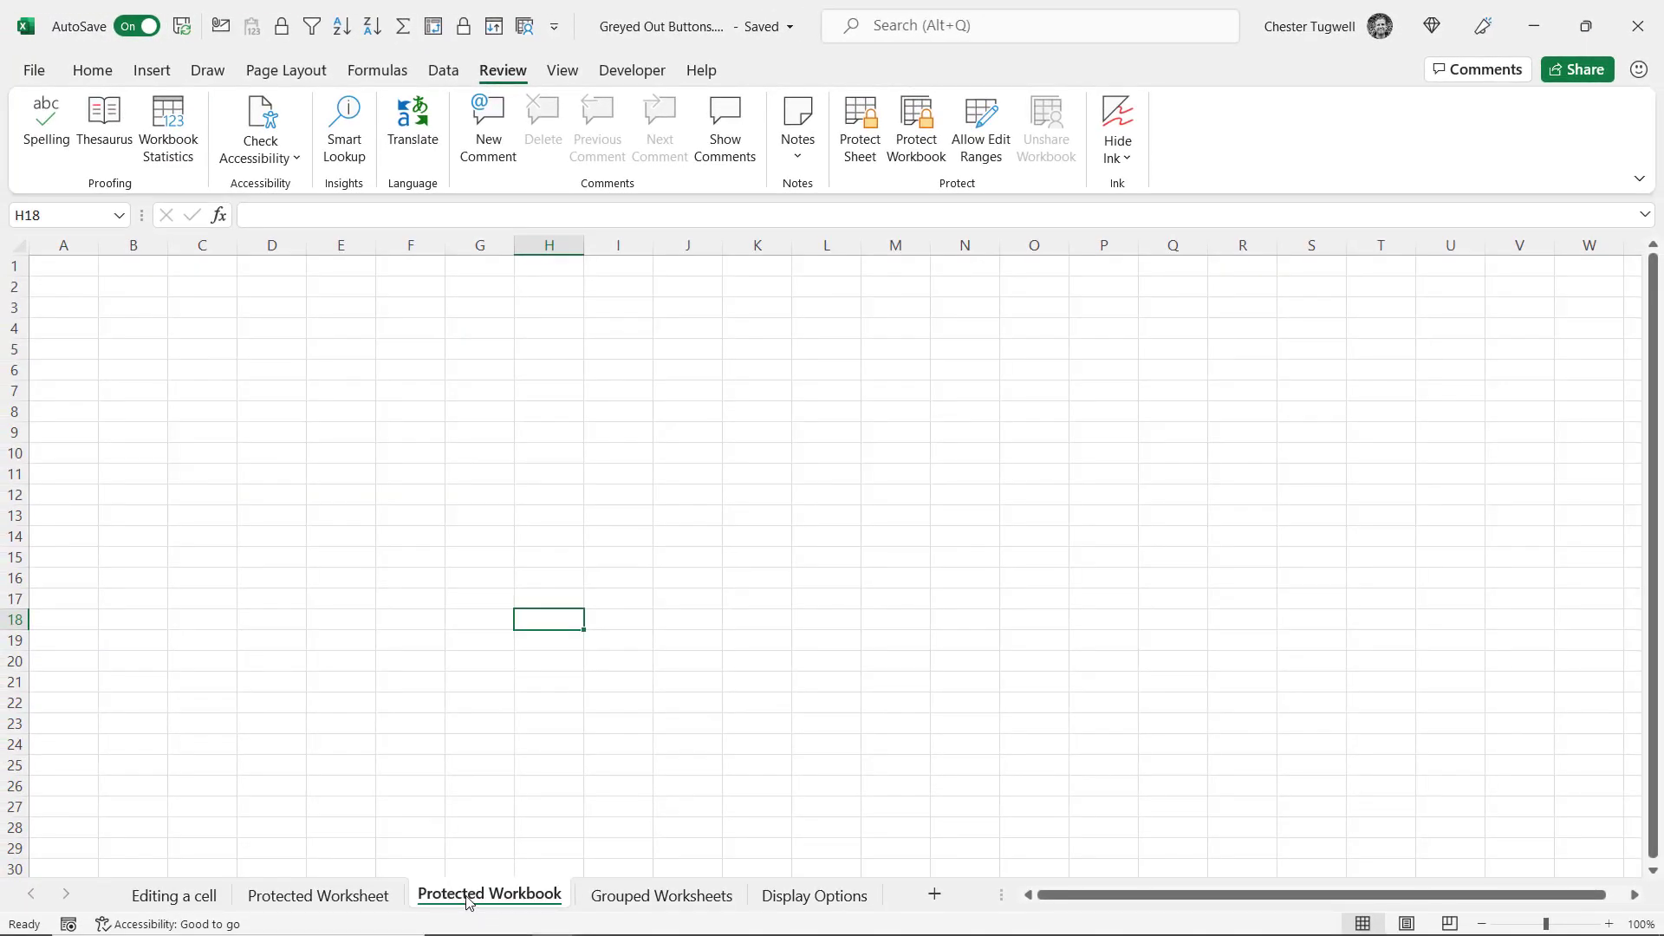
pyautogui.rightClick(468, 901)
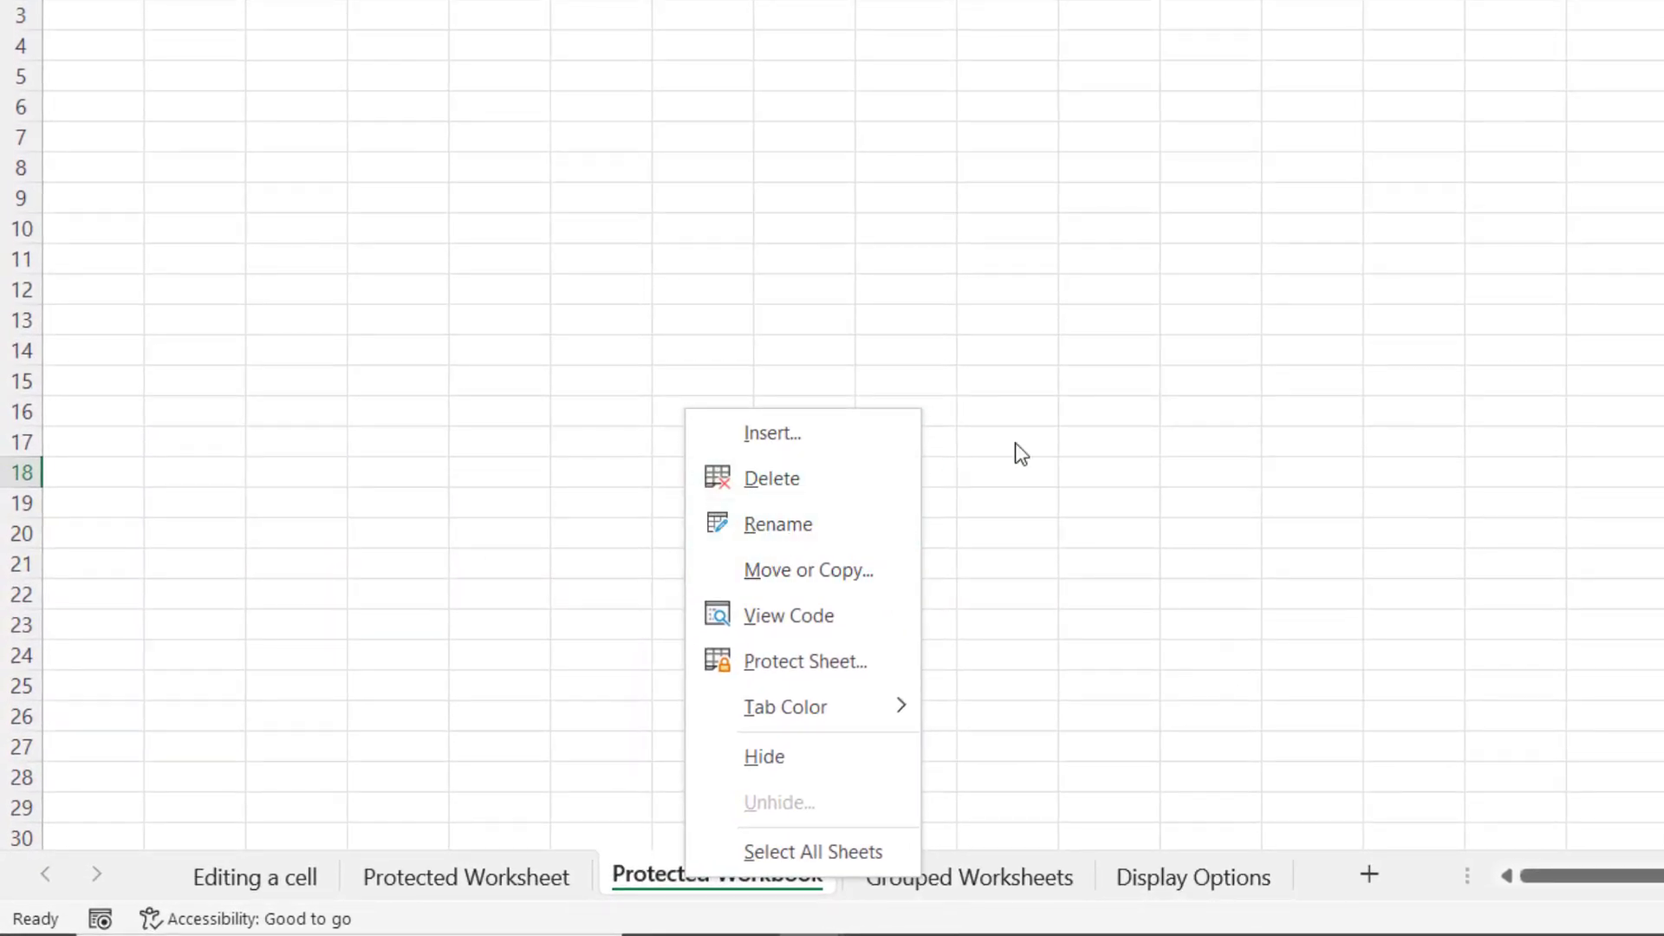
pyautogui.press('Escape')
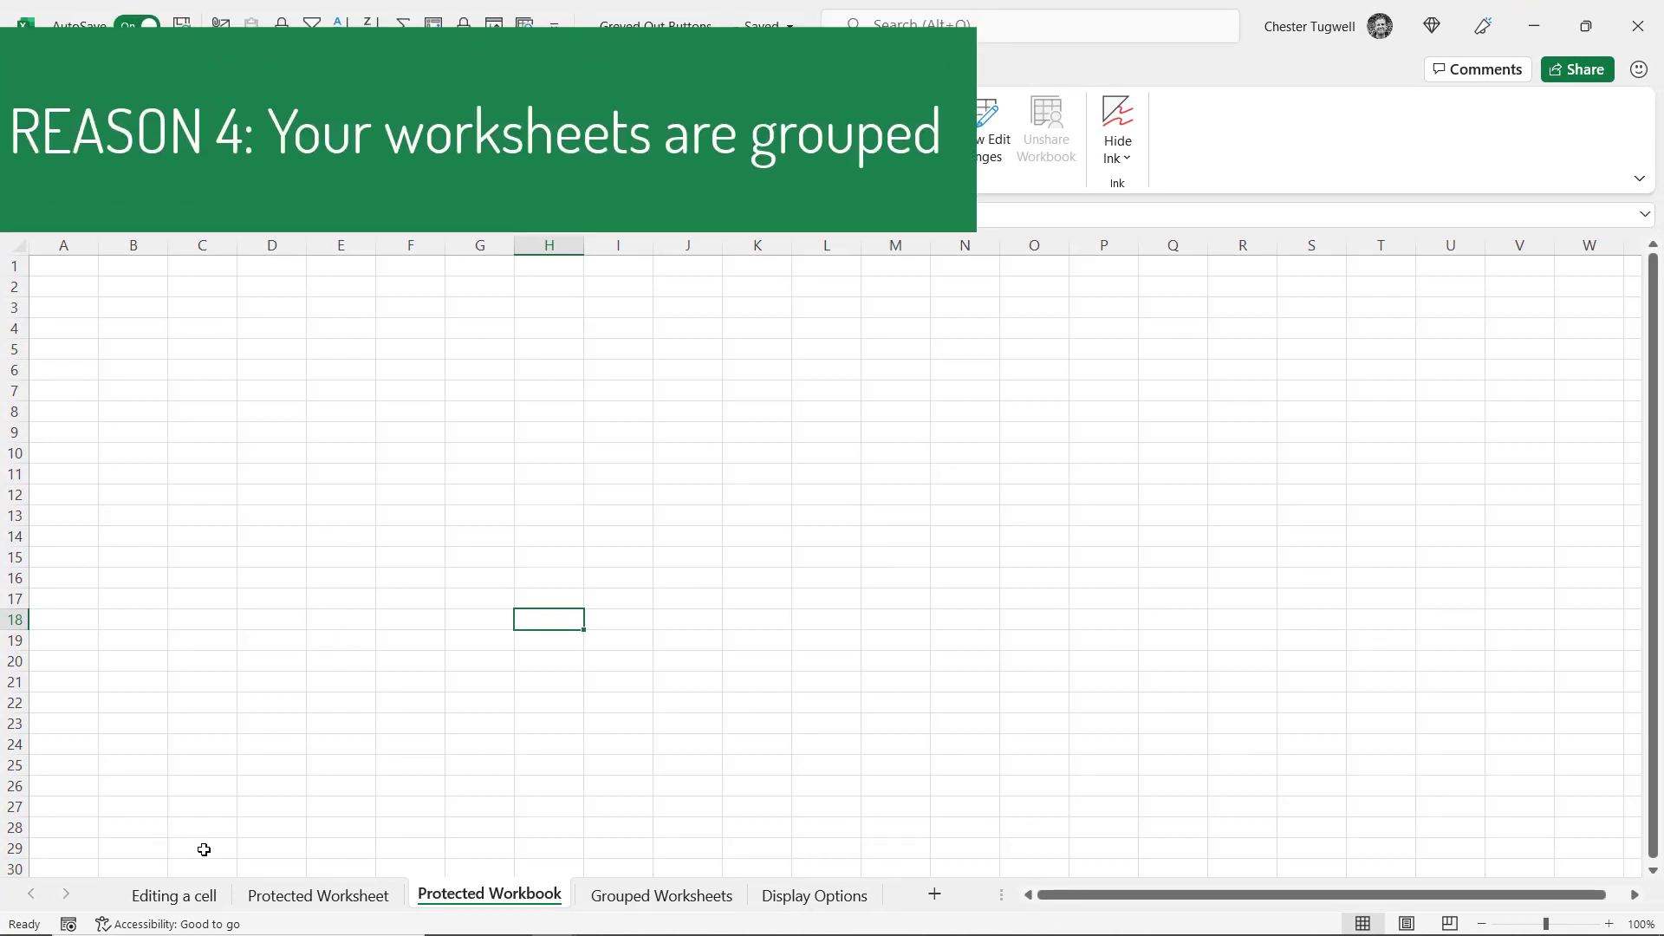
# Group Editing a cell through Protected Workbook, choose Ungroup Sheets, and open Grouped Worksheets
pyautogui.click(159, 903)
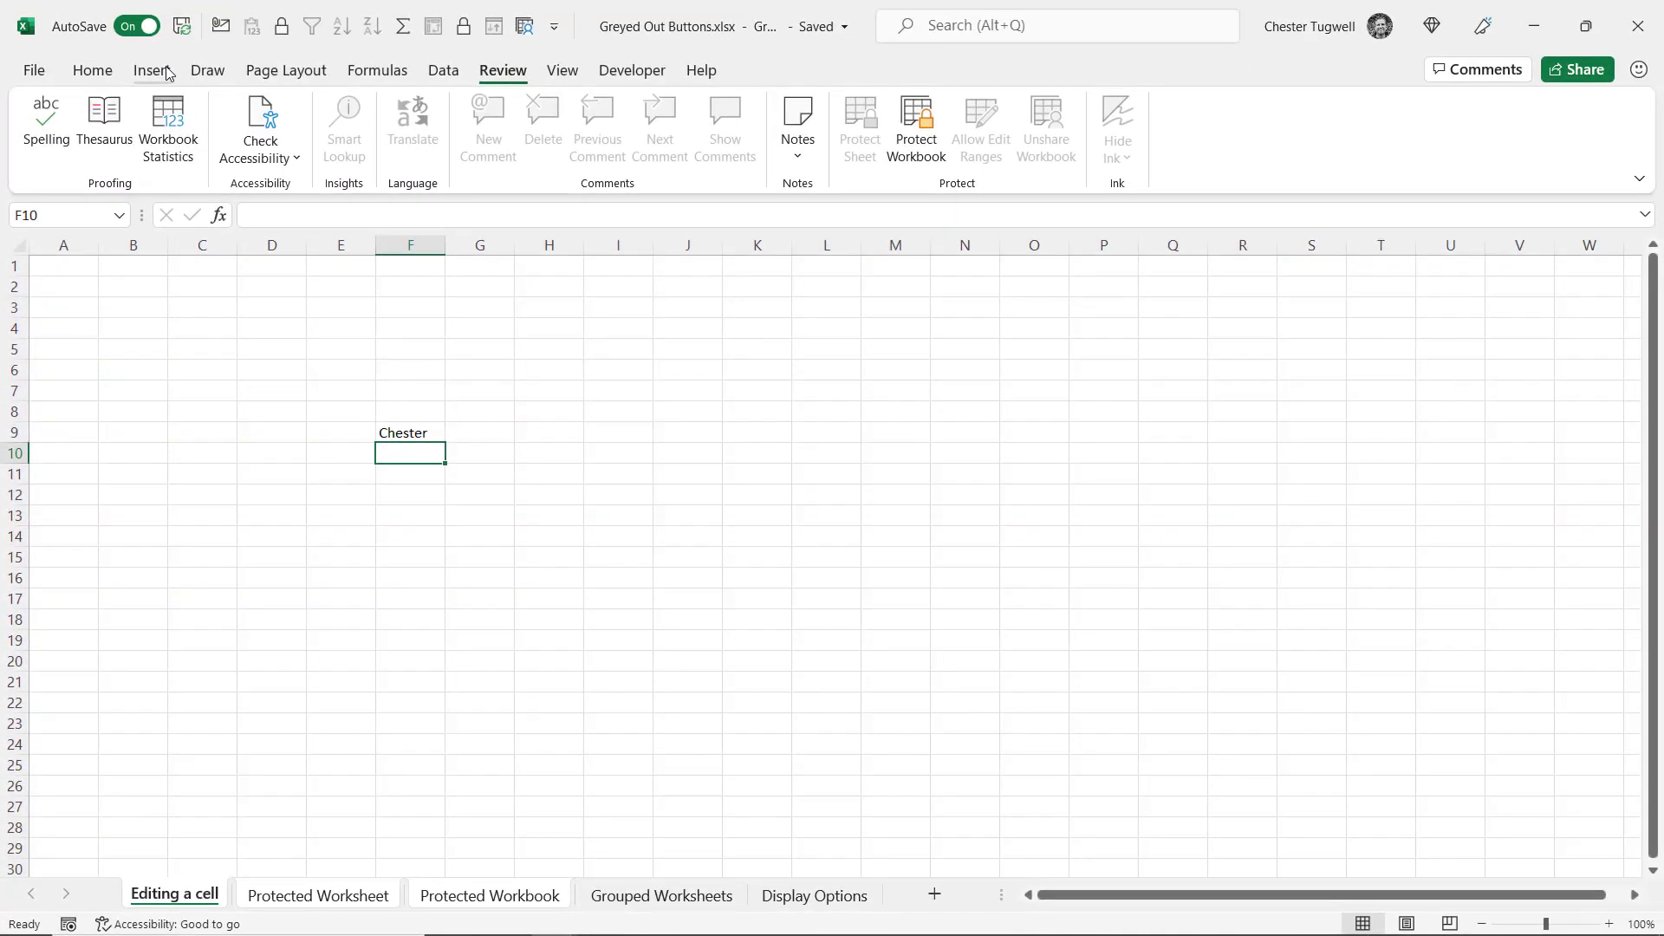
pyautogui.click(153, 71)
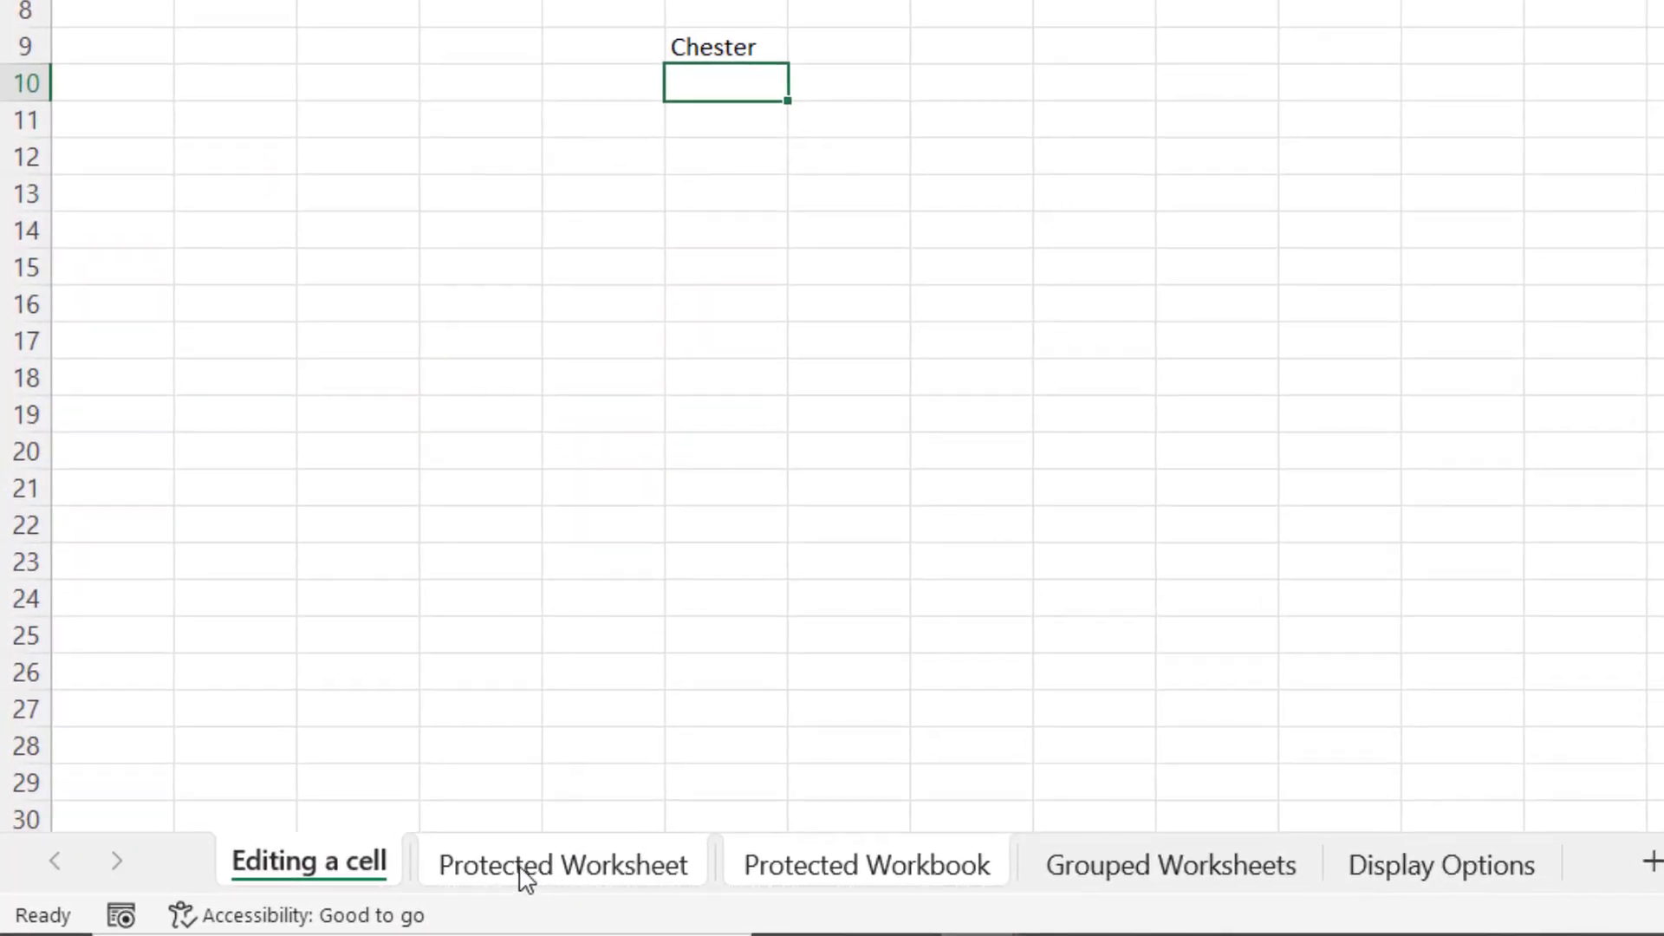
pyautogui.rightClick(526, 876)
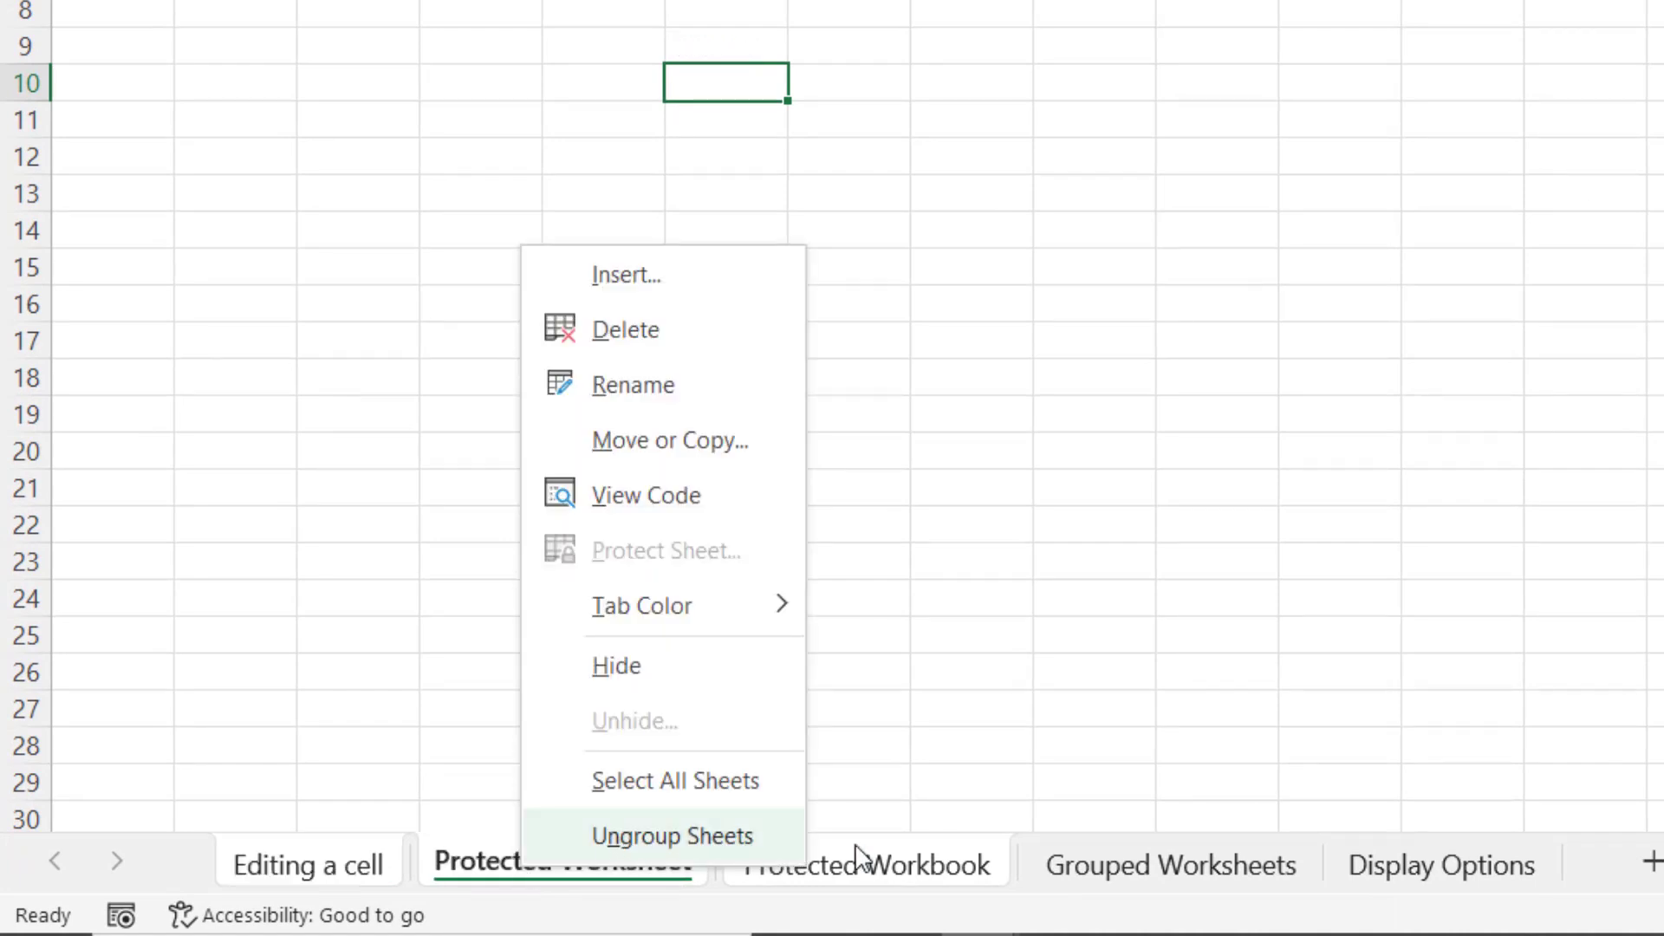
pyautogui.click(1101, 810)
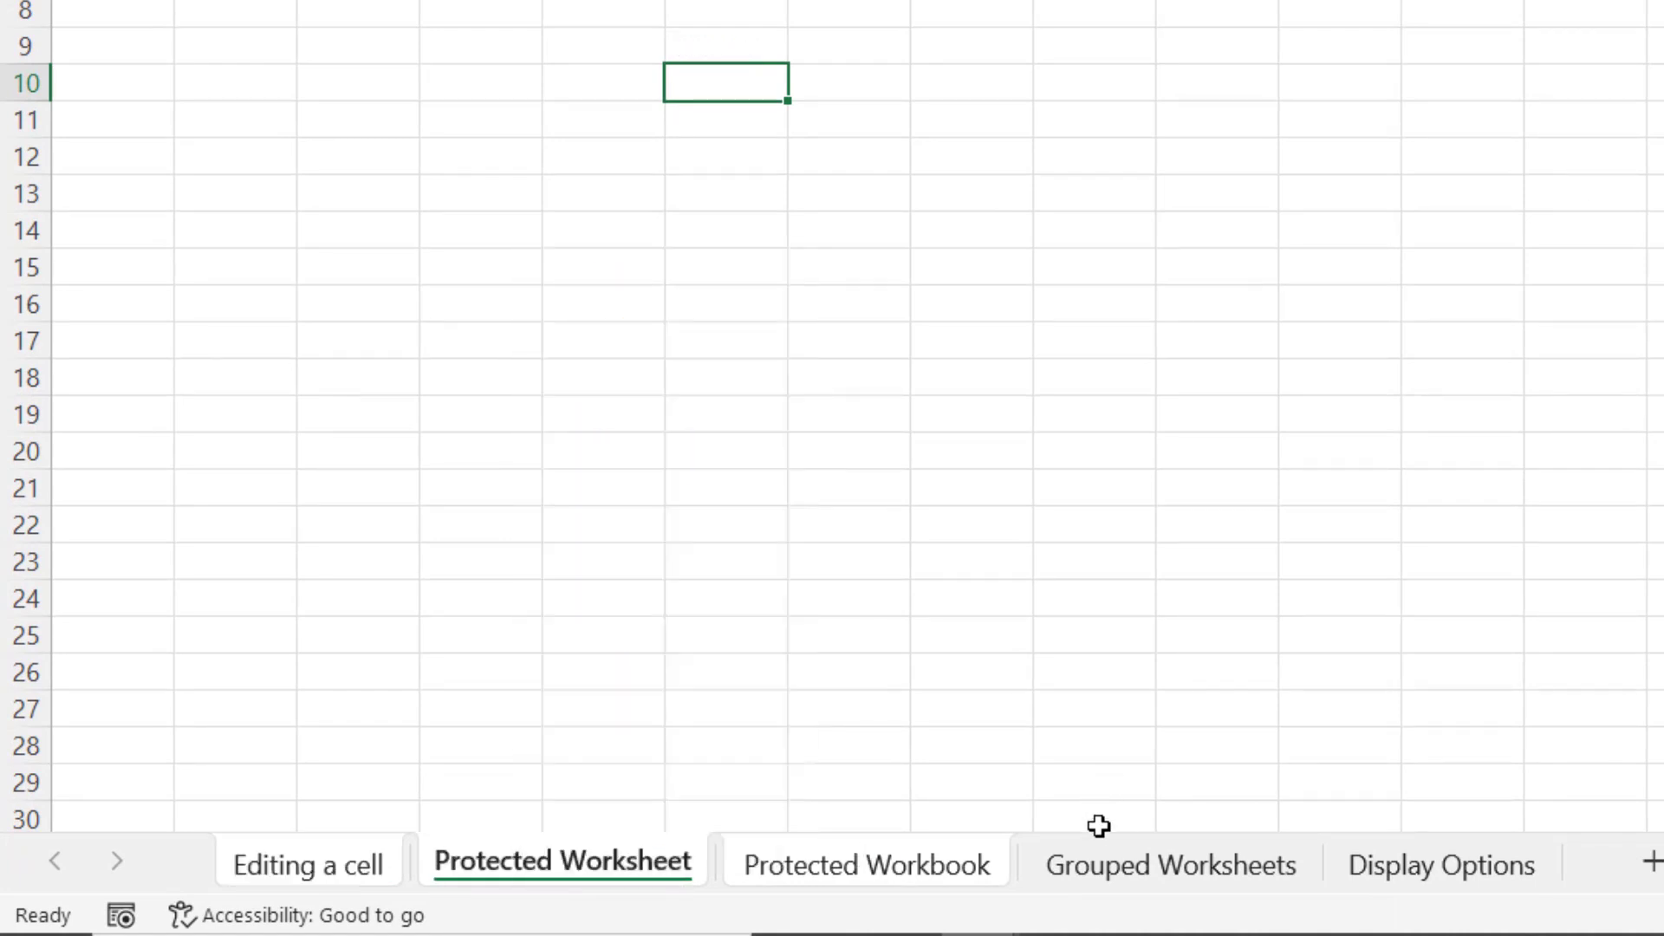
pyautogui.click(1135, 868)
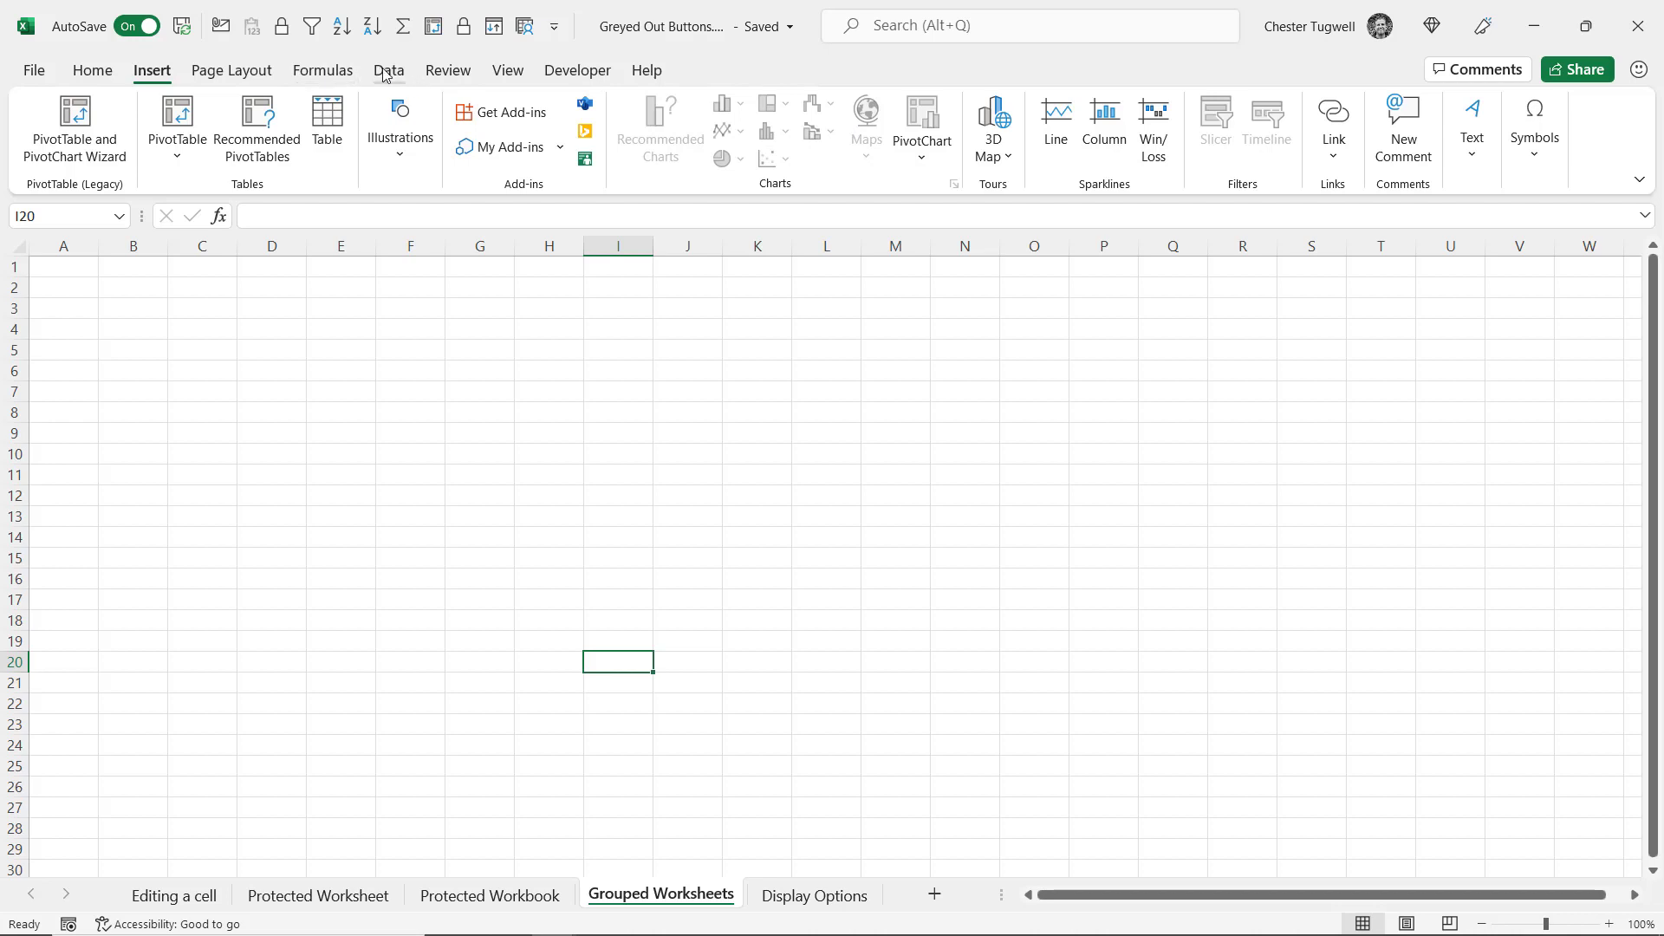
# View the greyed-out Developer commands, then go to the File backstage Home page
pyautogui.click(577, 69)
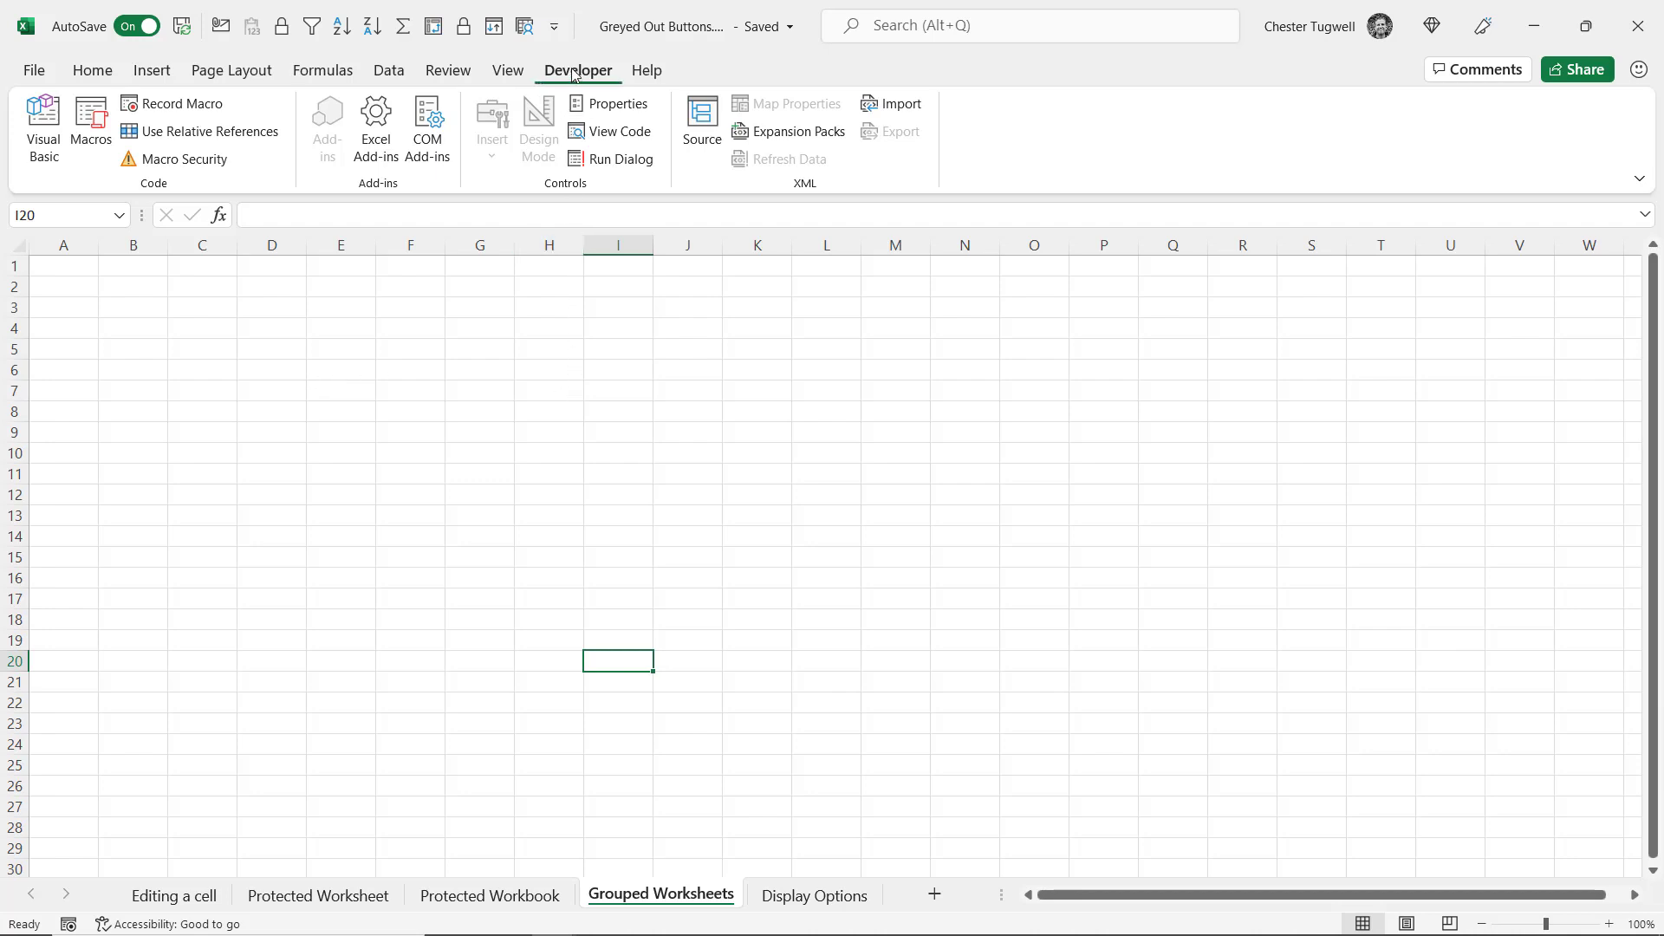
pyautogui.click(33, 70)
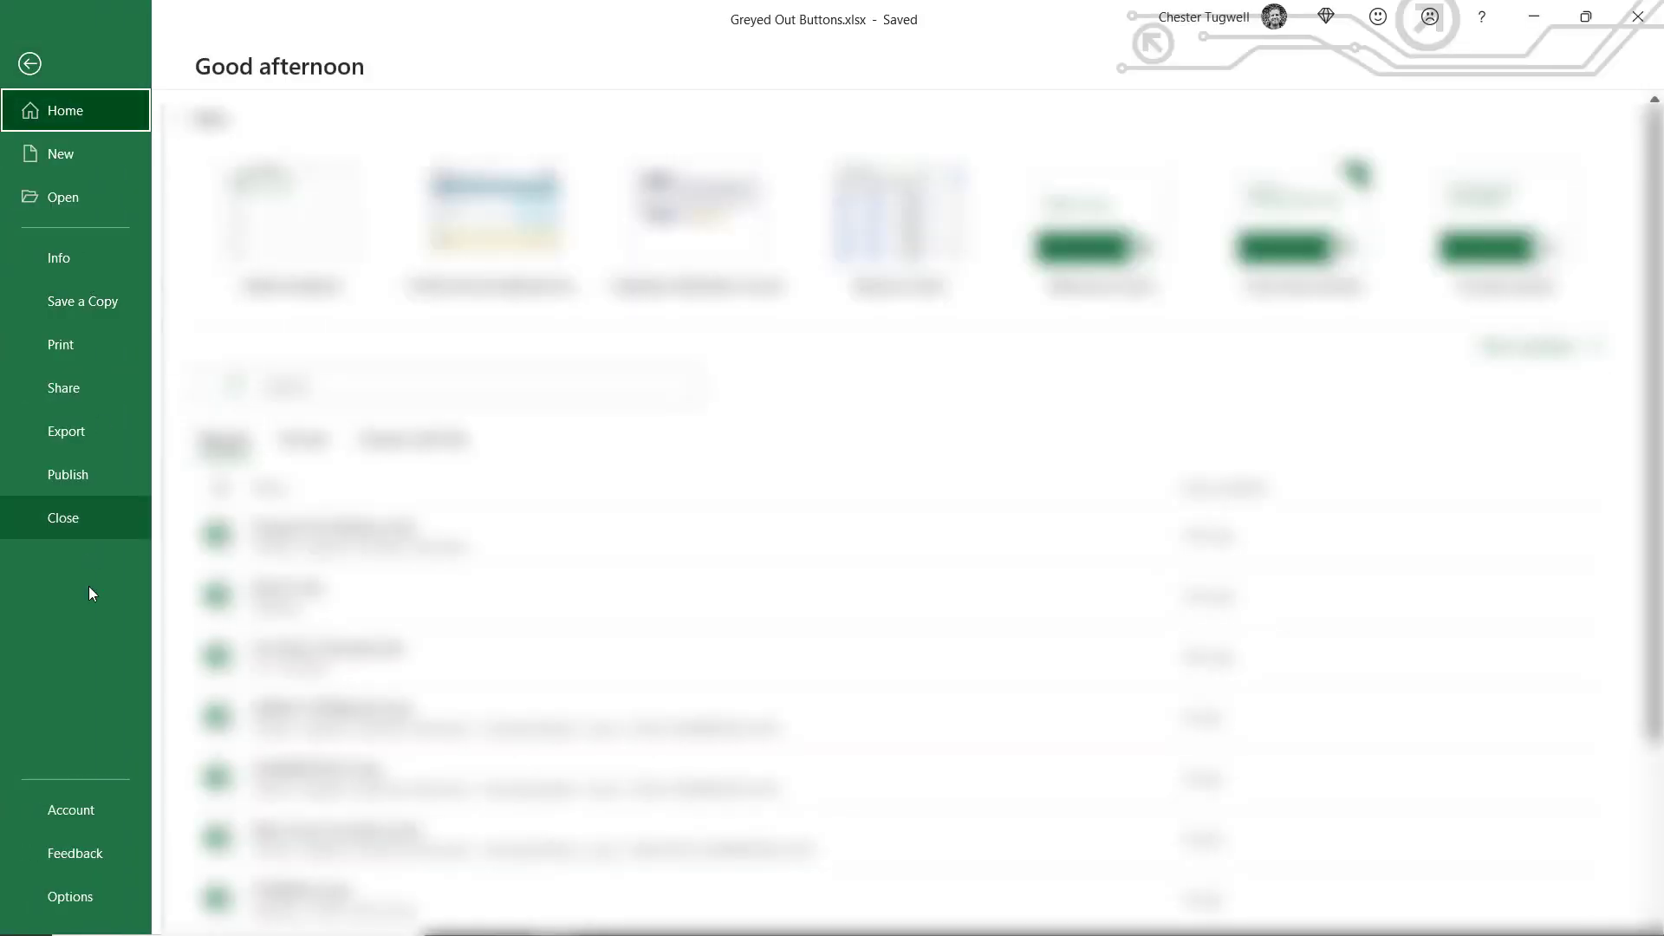
# In Excel Options > Advanced, set 'For objects, show' to All for this workbook
pyautogui.click(69, 896)
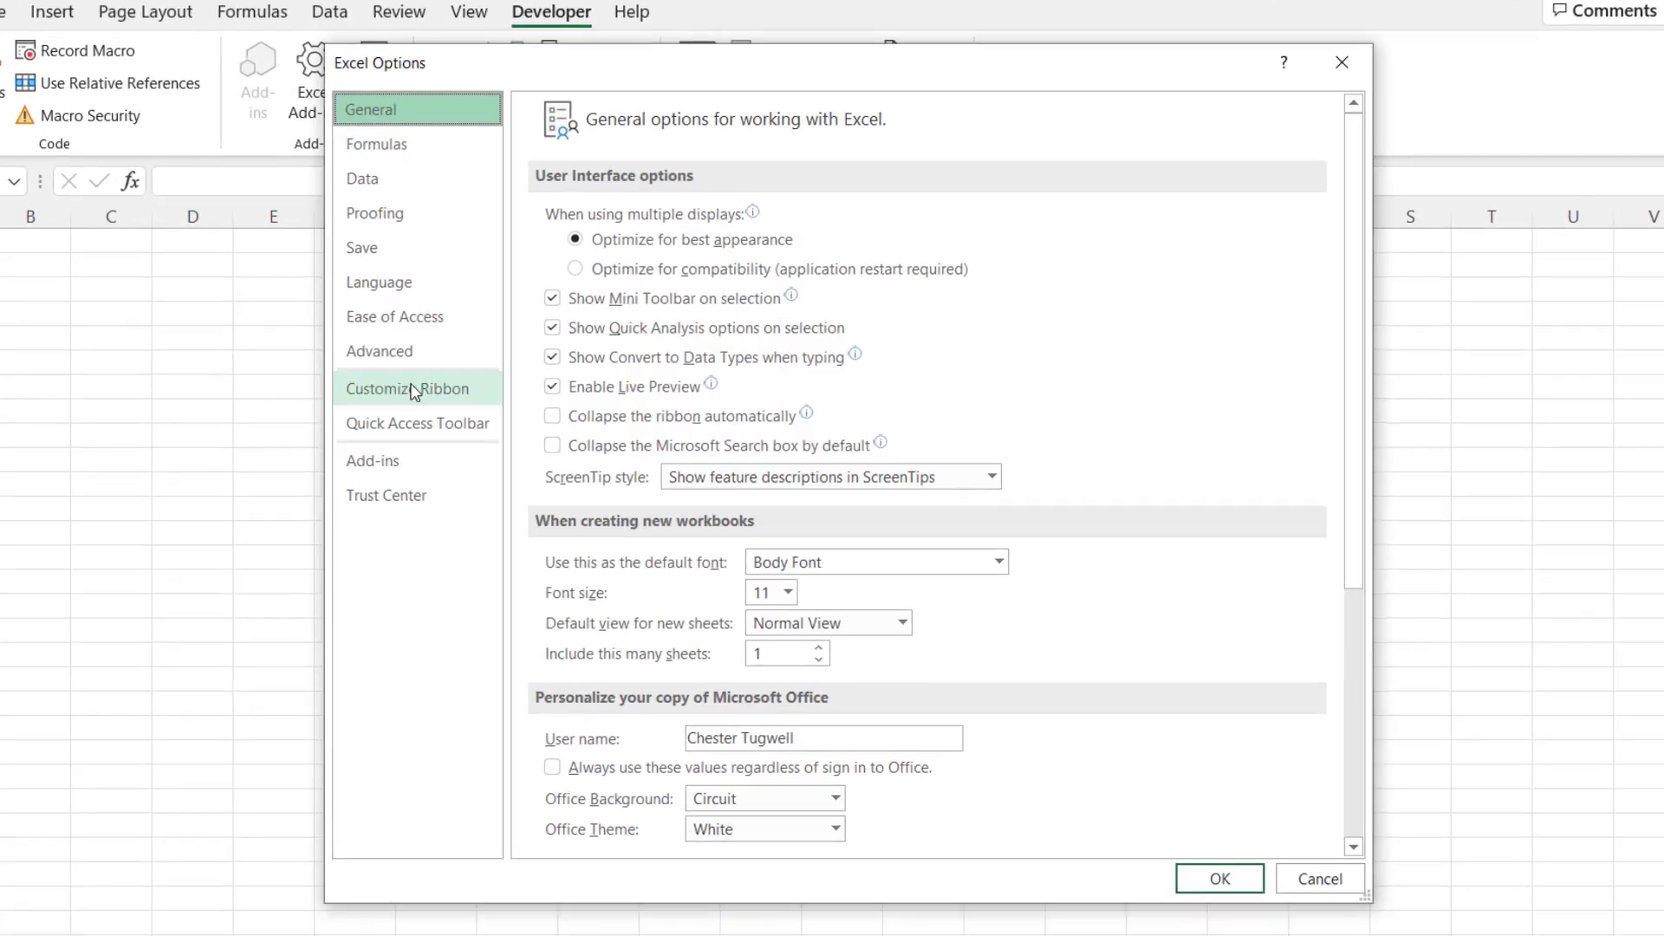
pyautogui.click(383, 357)
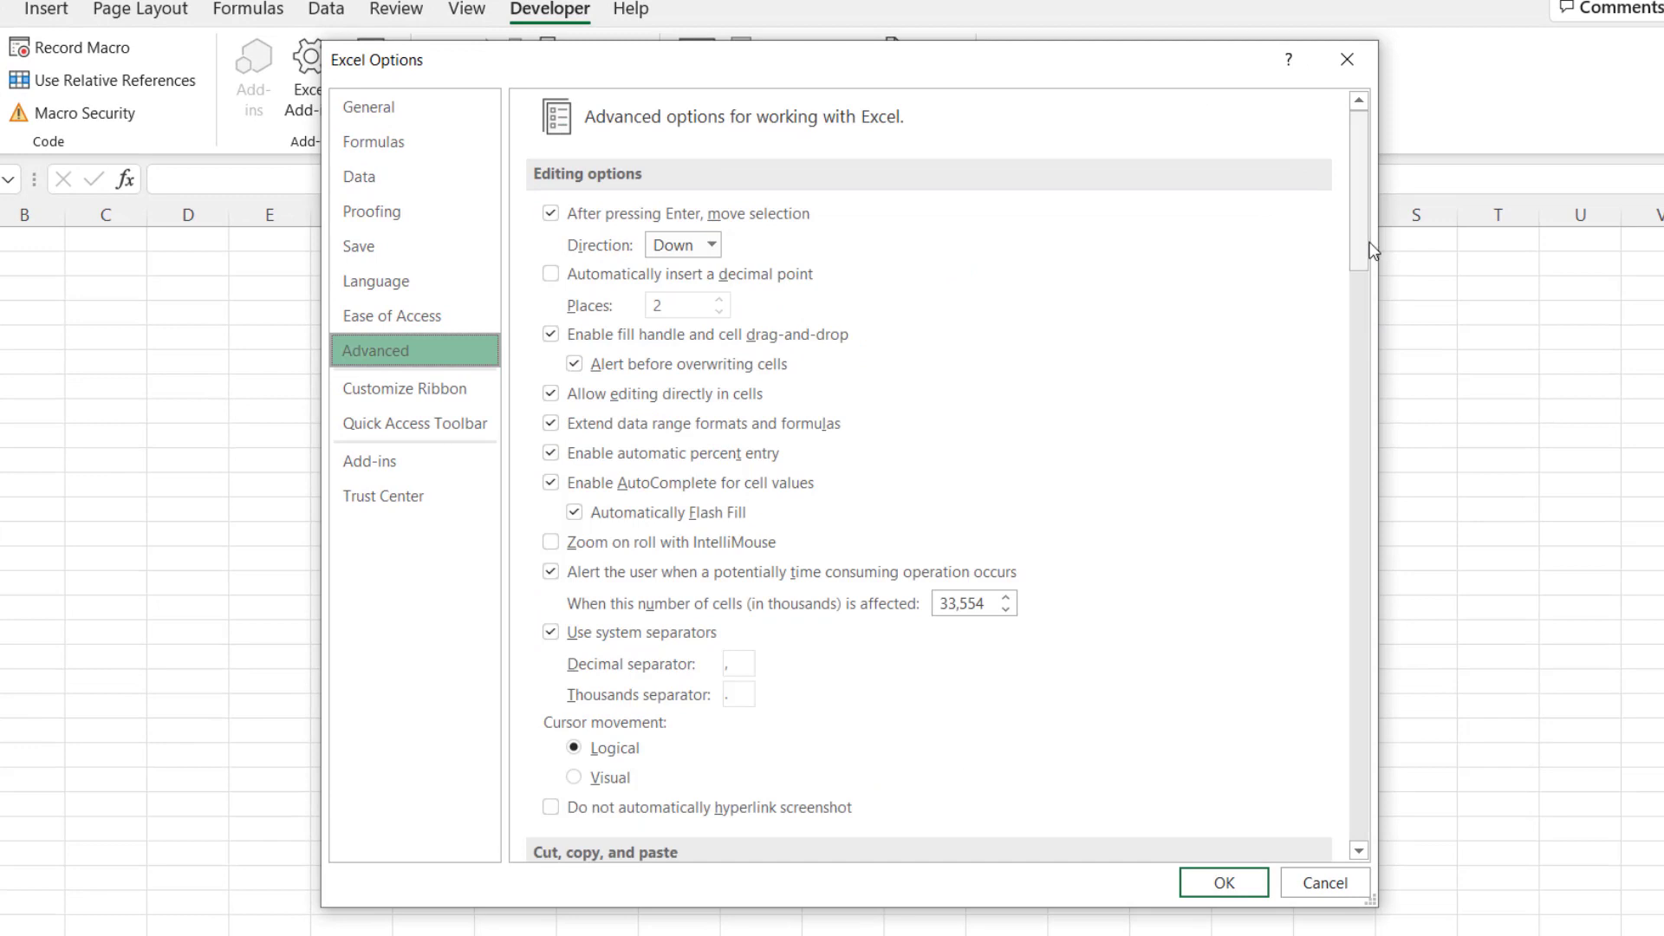
pyautogui.moveTo(1372, 251); pyautogui.dragTo(1411, 605)
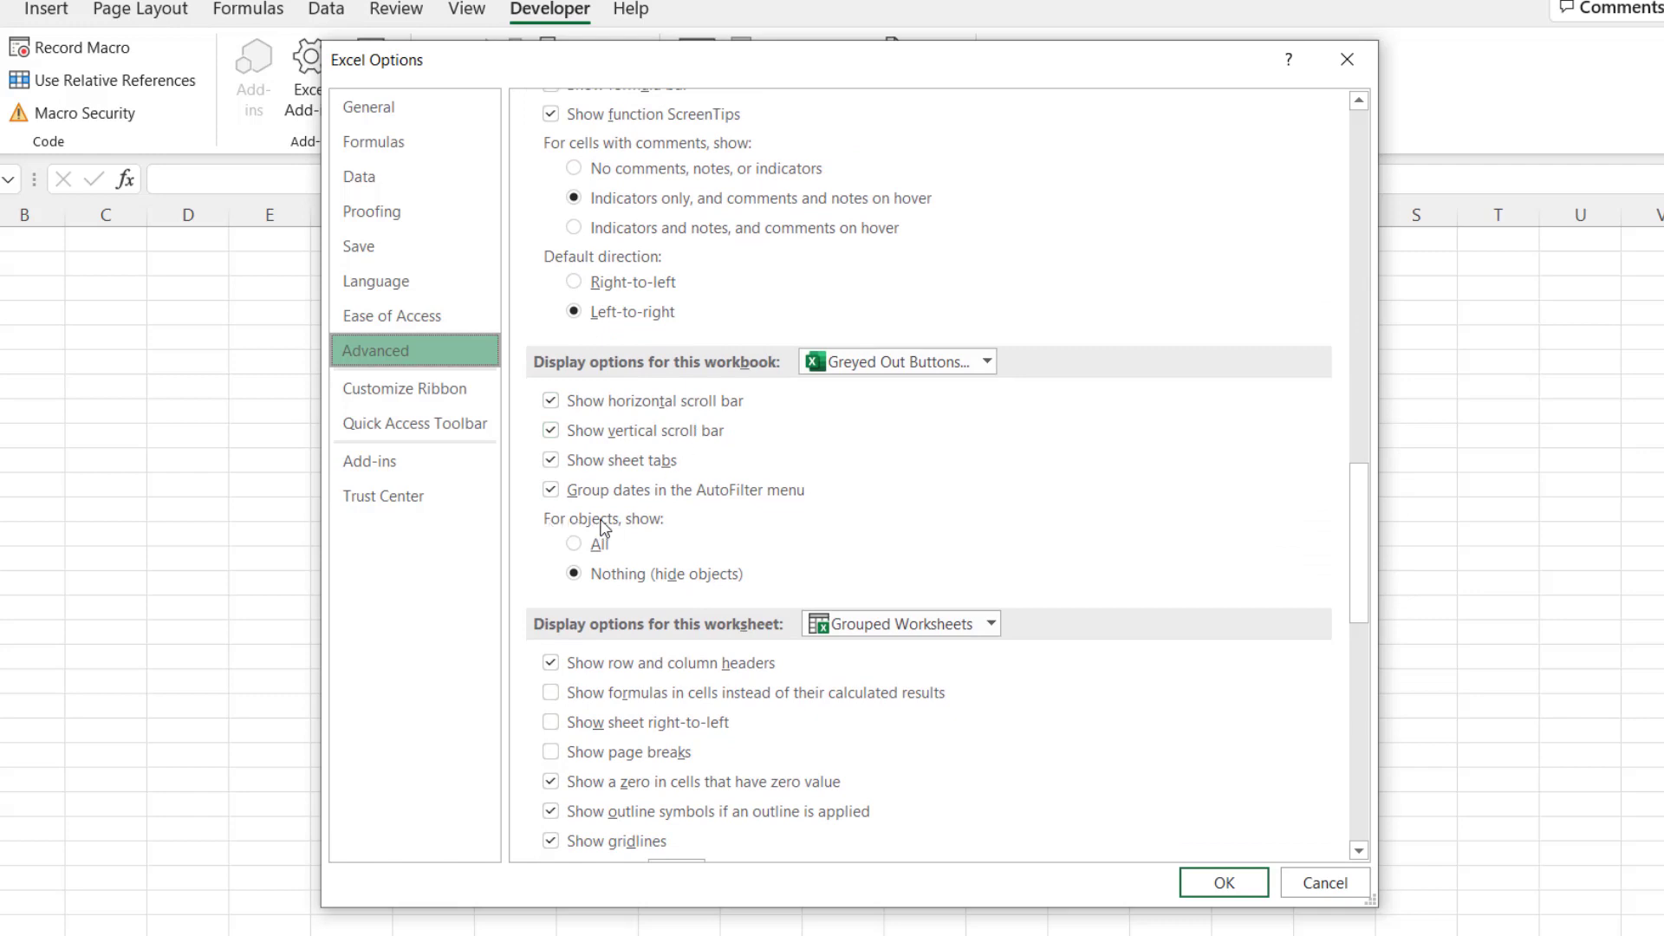
pyautogui.click(576, 544)
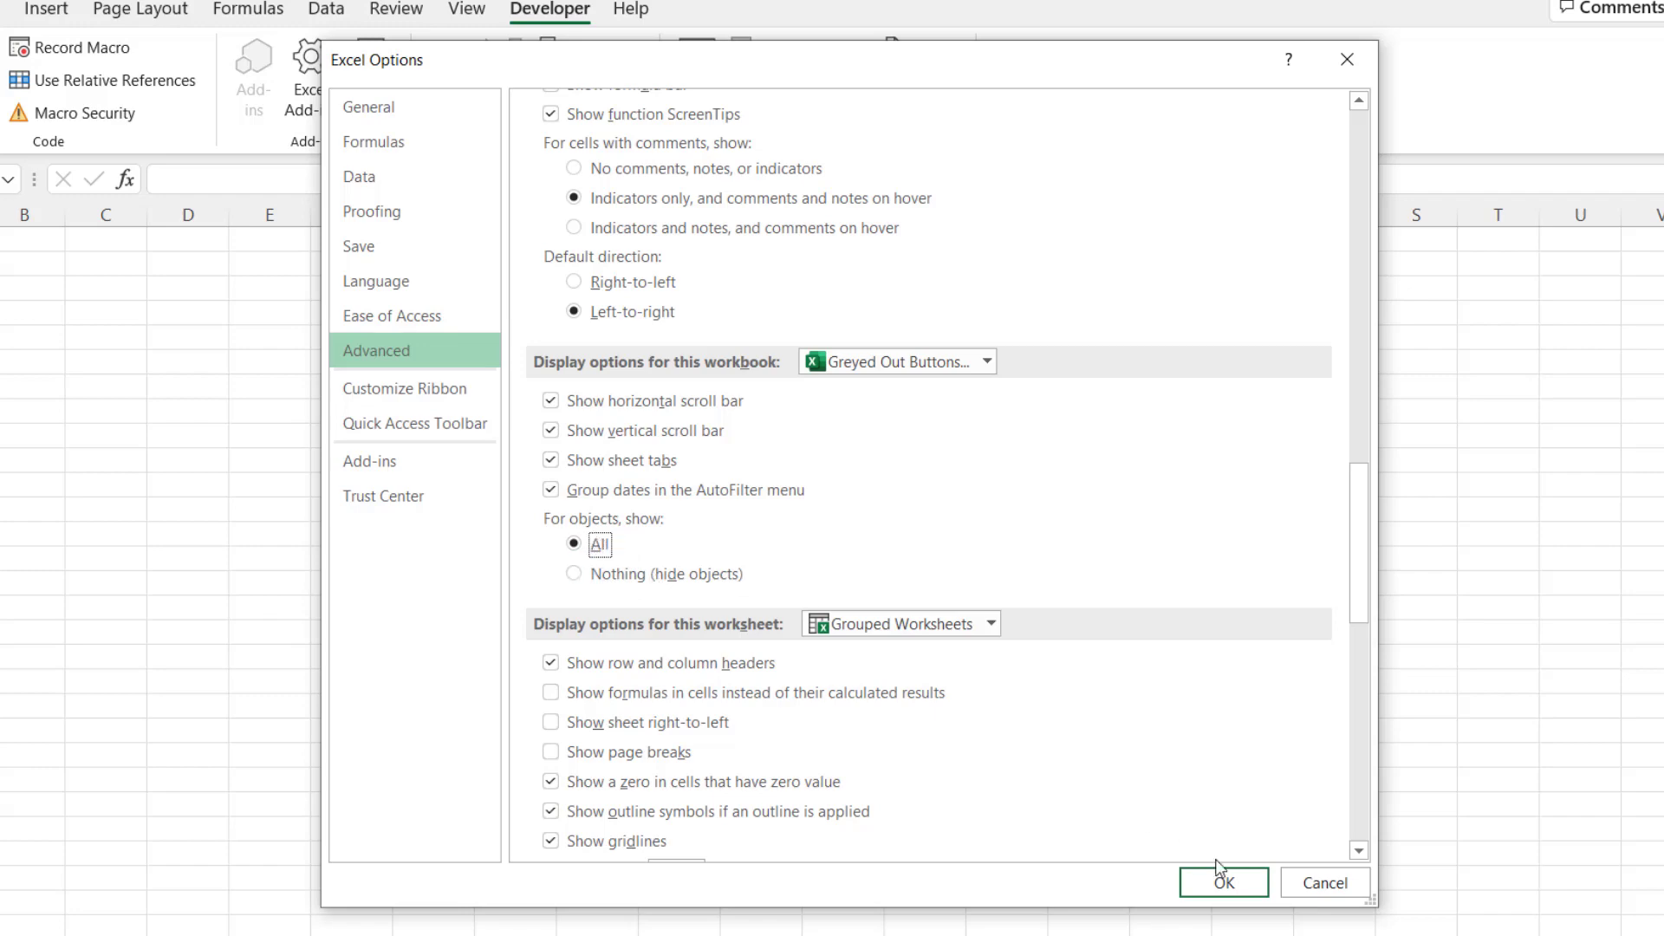
pyautogui.click(1224, 883)
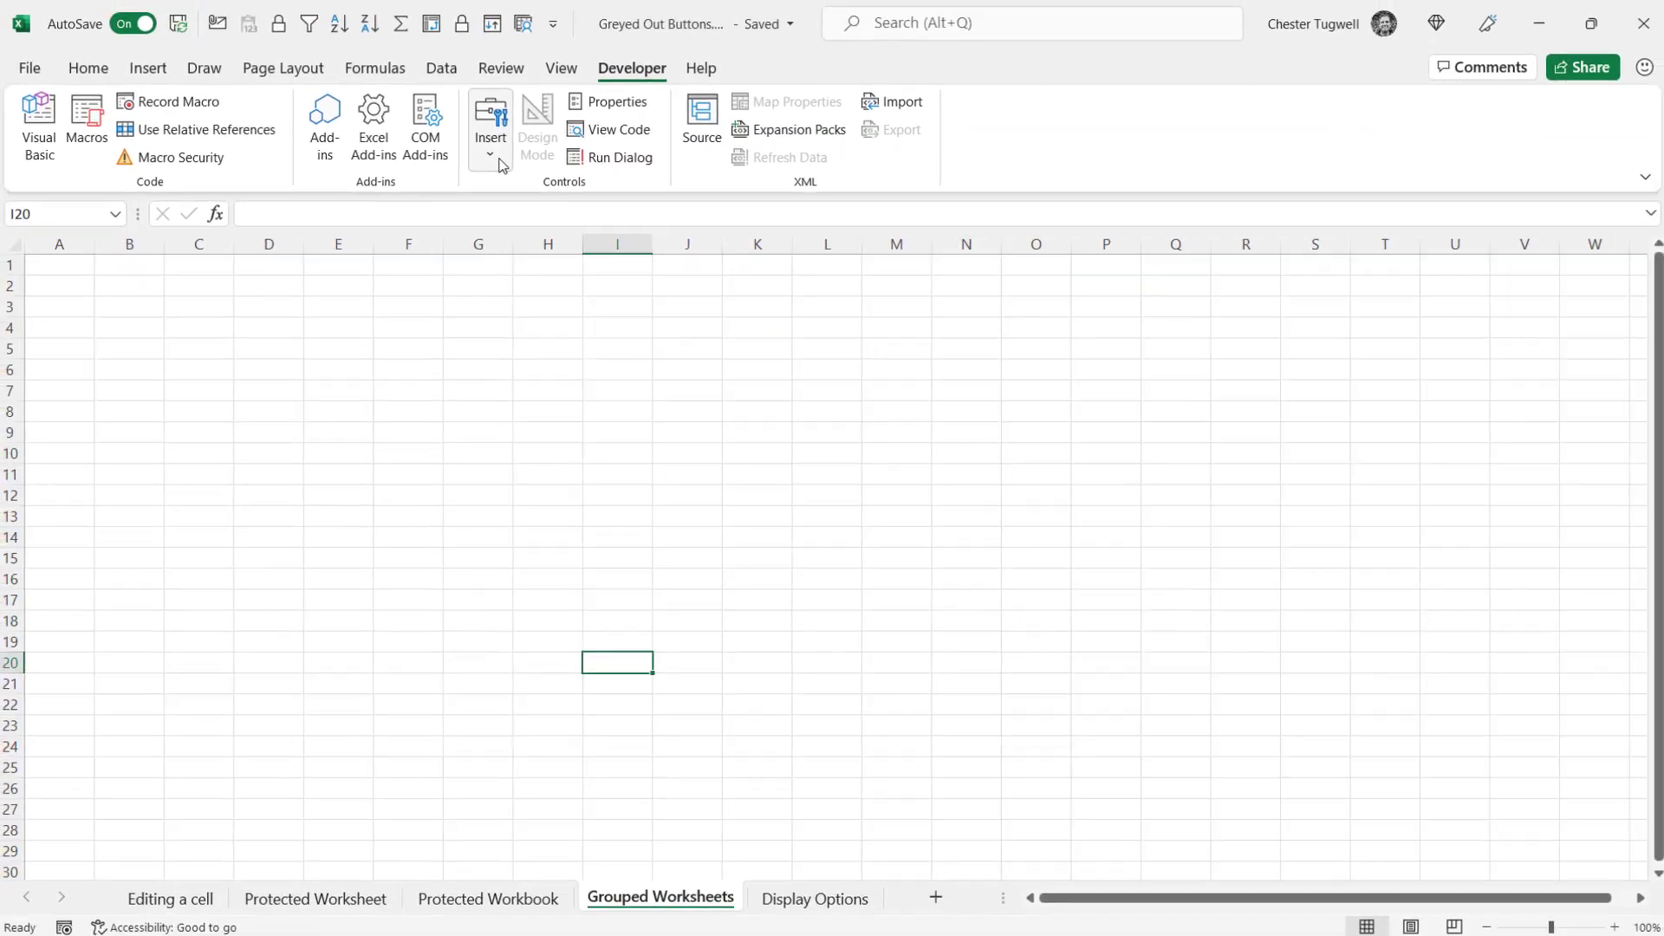
# Confirm Developer > Insert now shows Form and ActiveX Controls, then move to the Insert commands
pyautogui.click(490, 156)
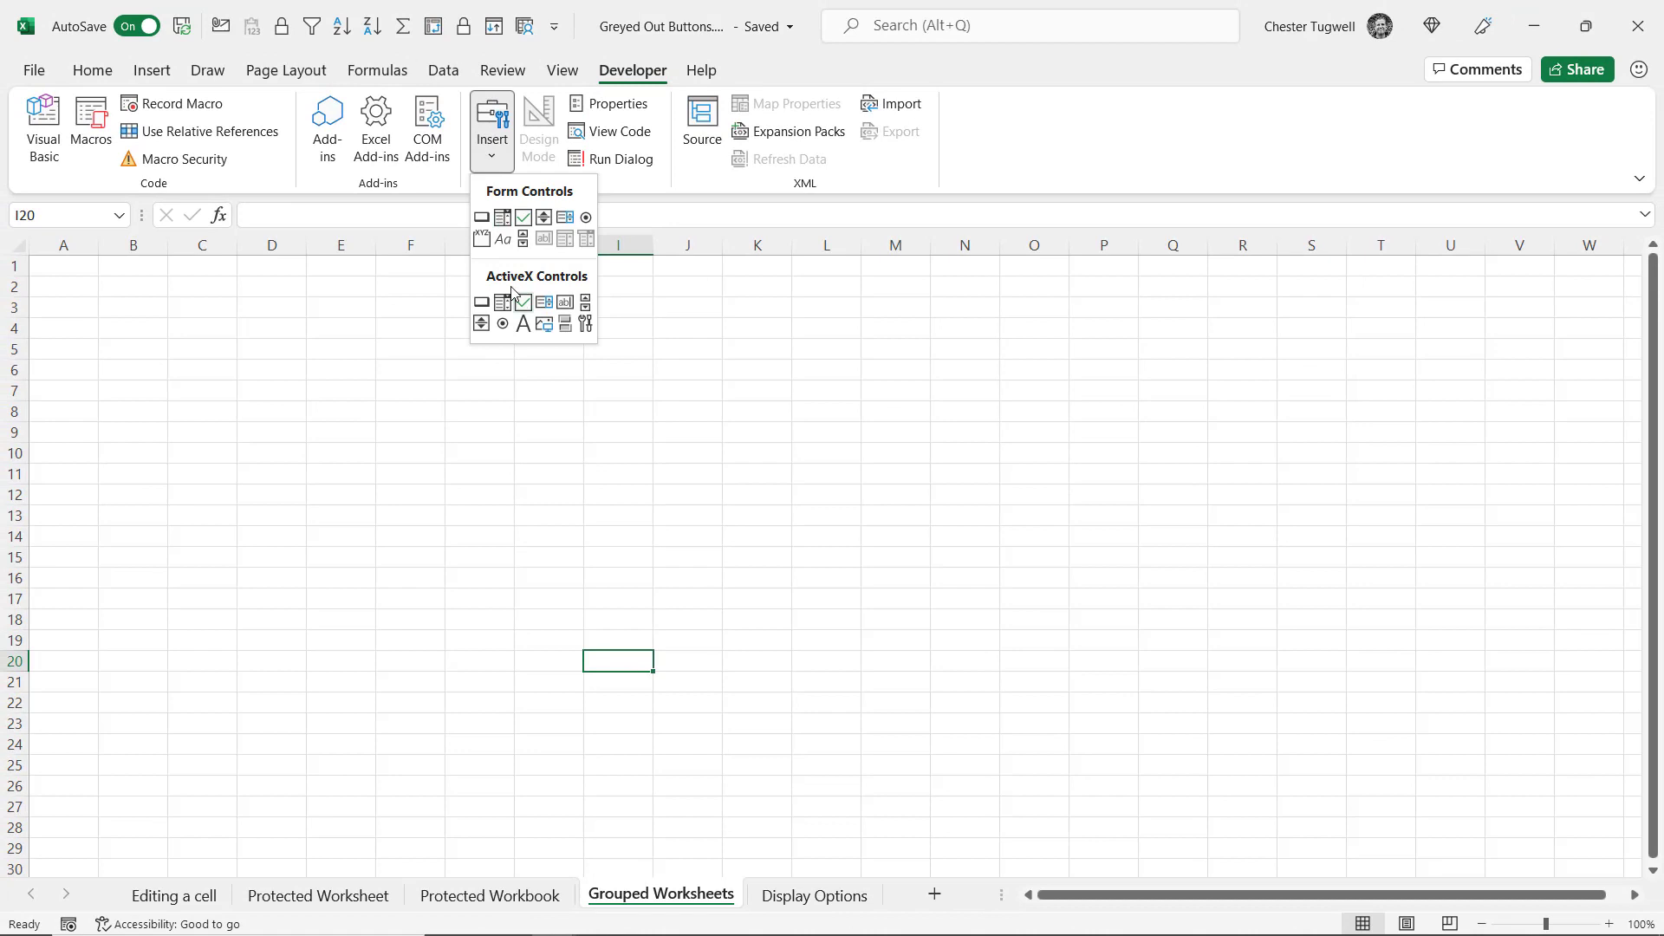
pyautogui.click(149, 70)
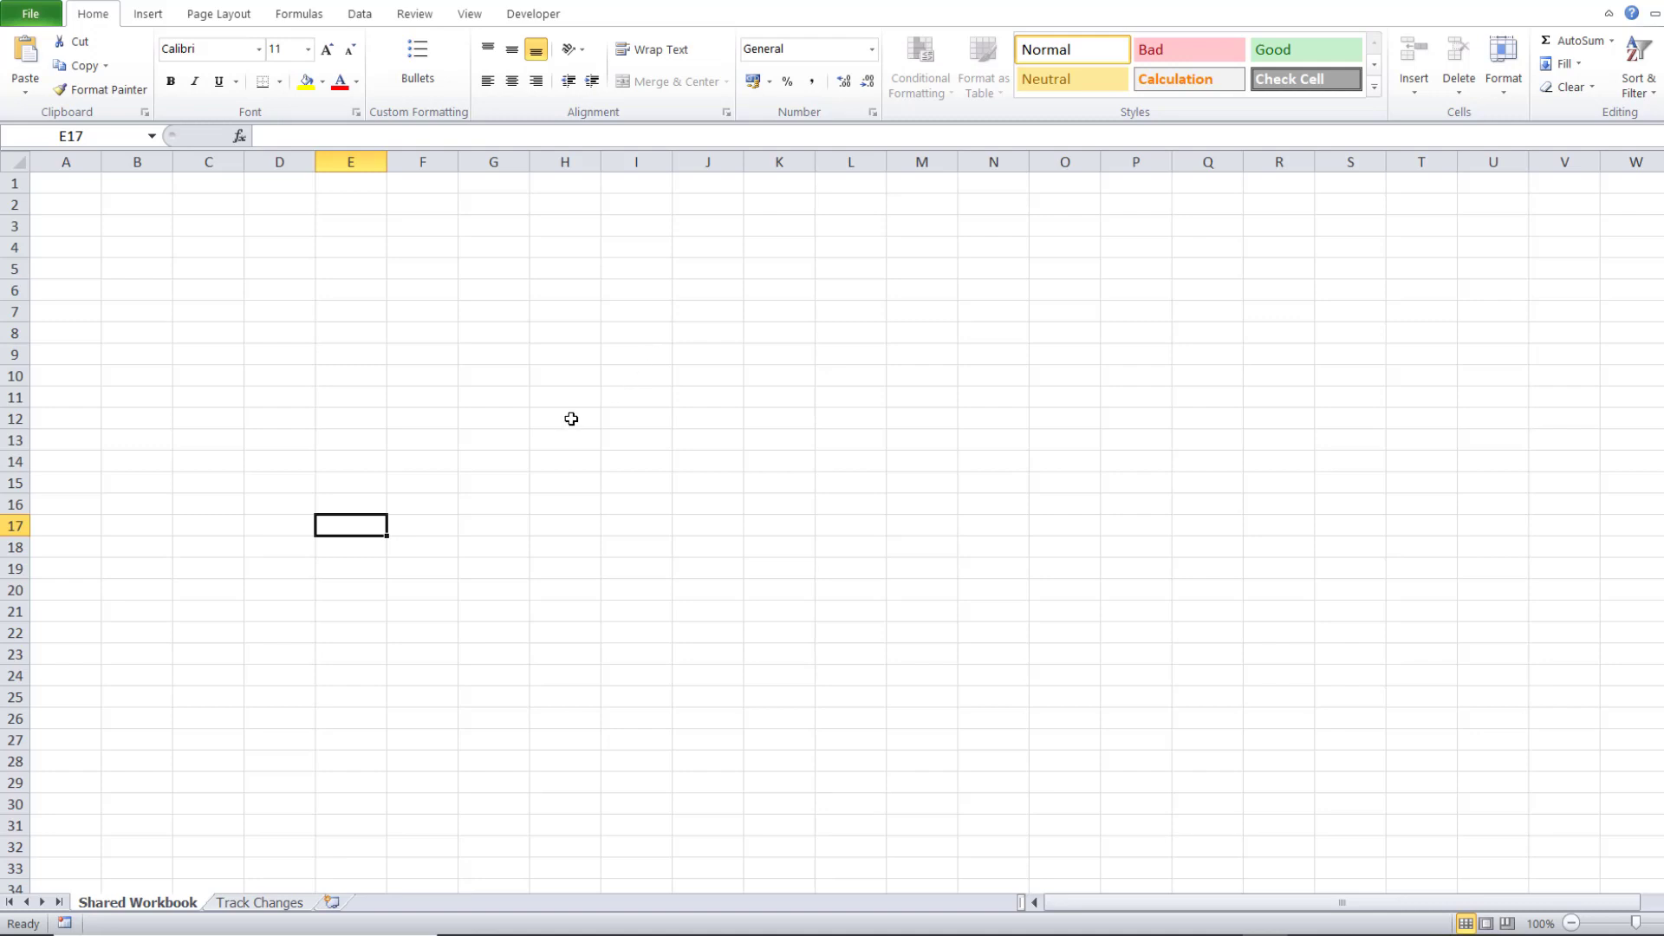
# Uncheck 'Allow changes by more than one user' in Share Workbook, accept the prompt, and verify Insert commands
pyautogui.click(152, 17)
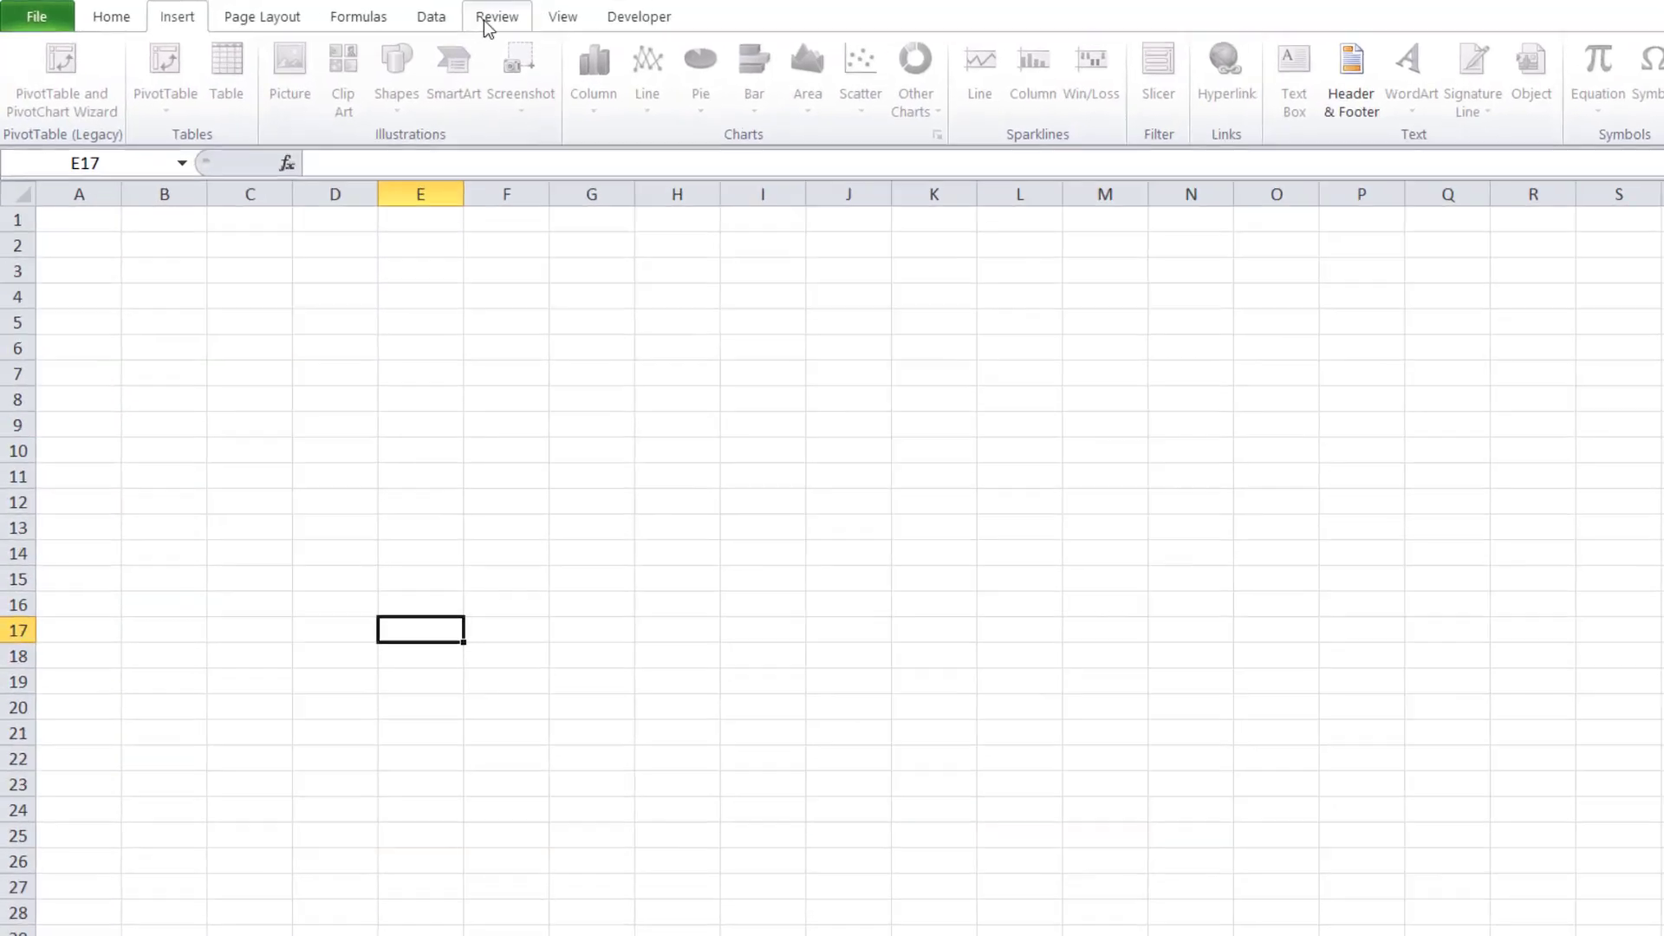
pyautogui.click(415, 14)
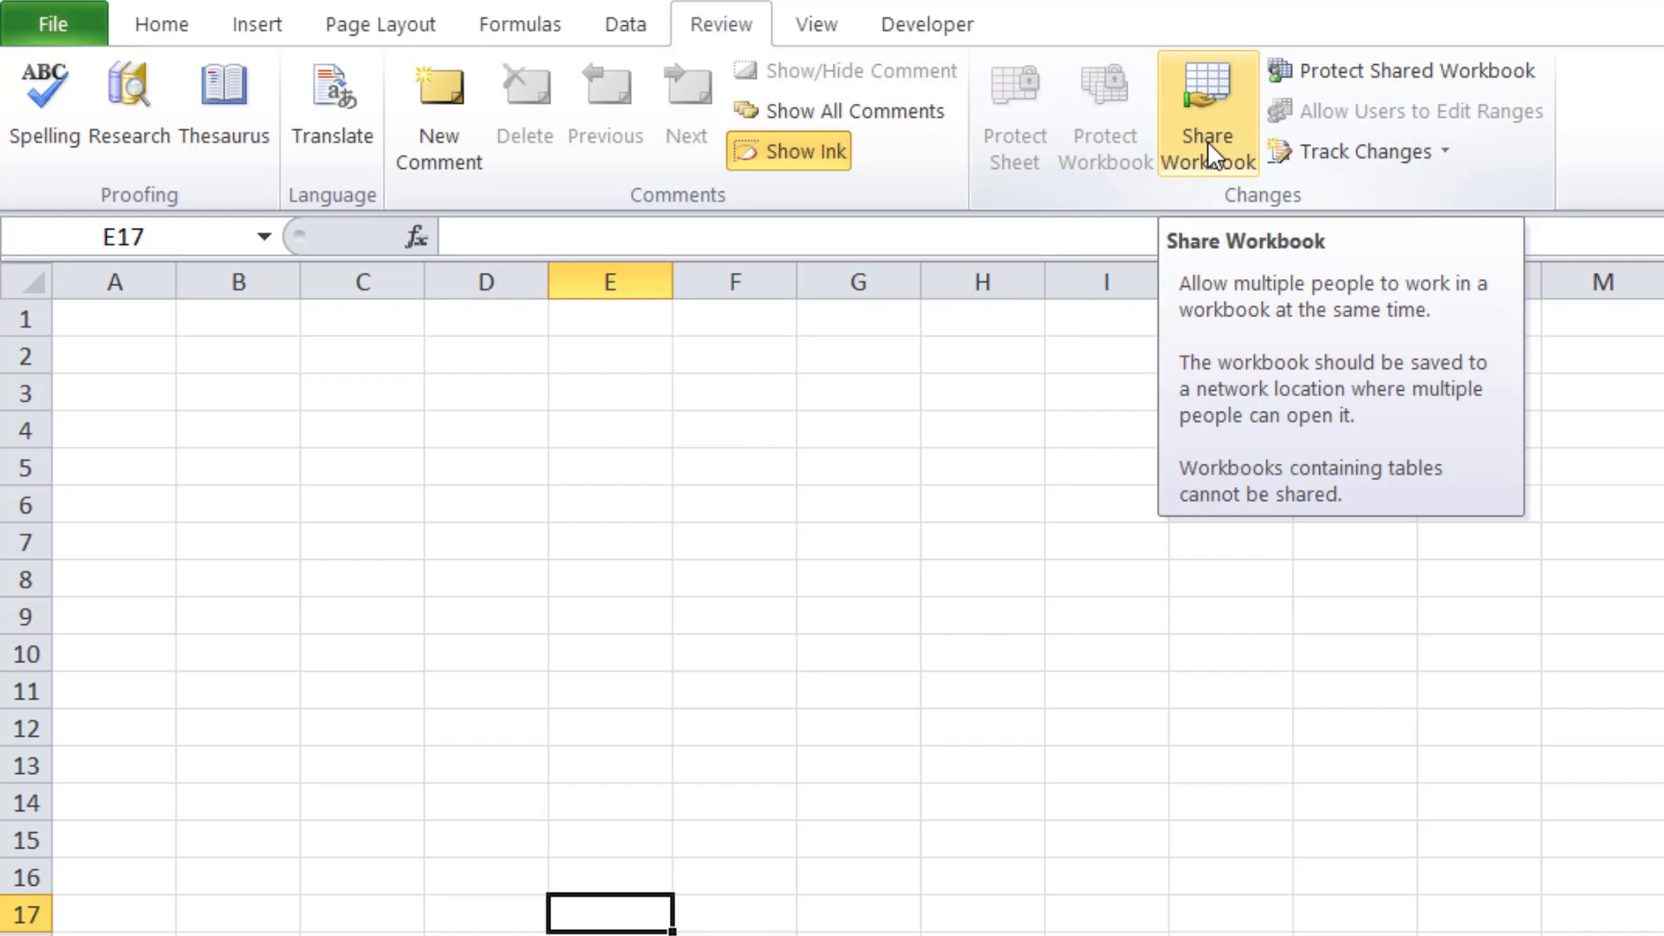
pyautogui.click(1208, 140)
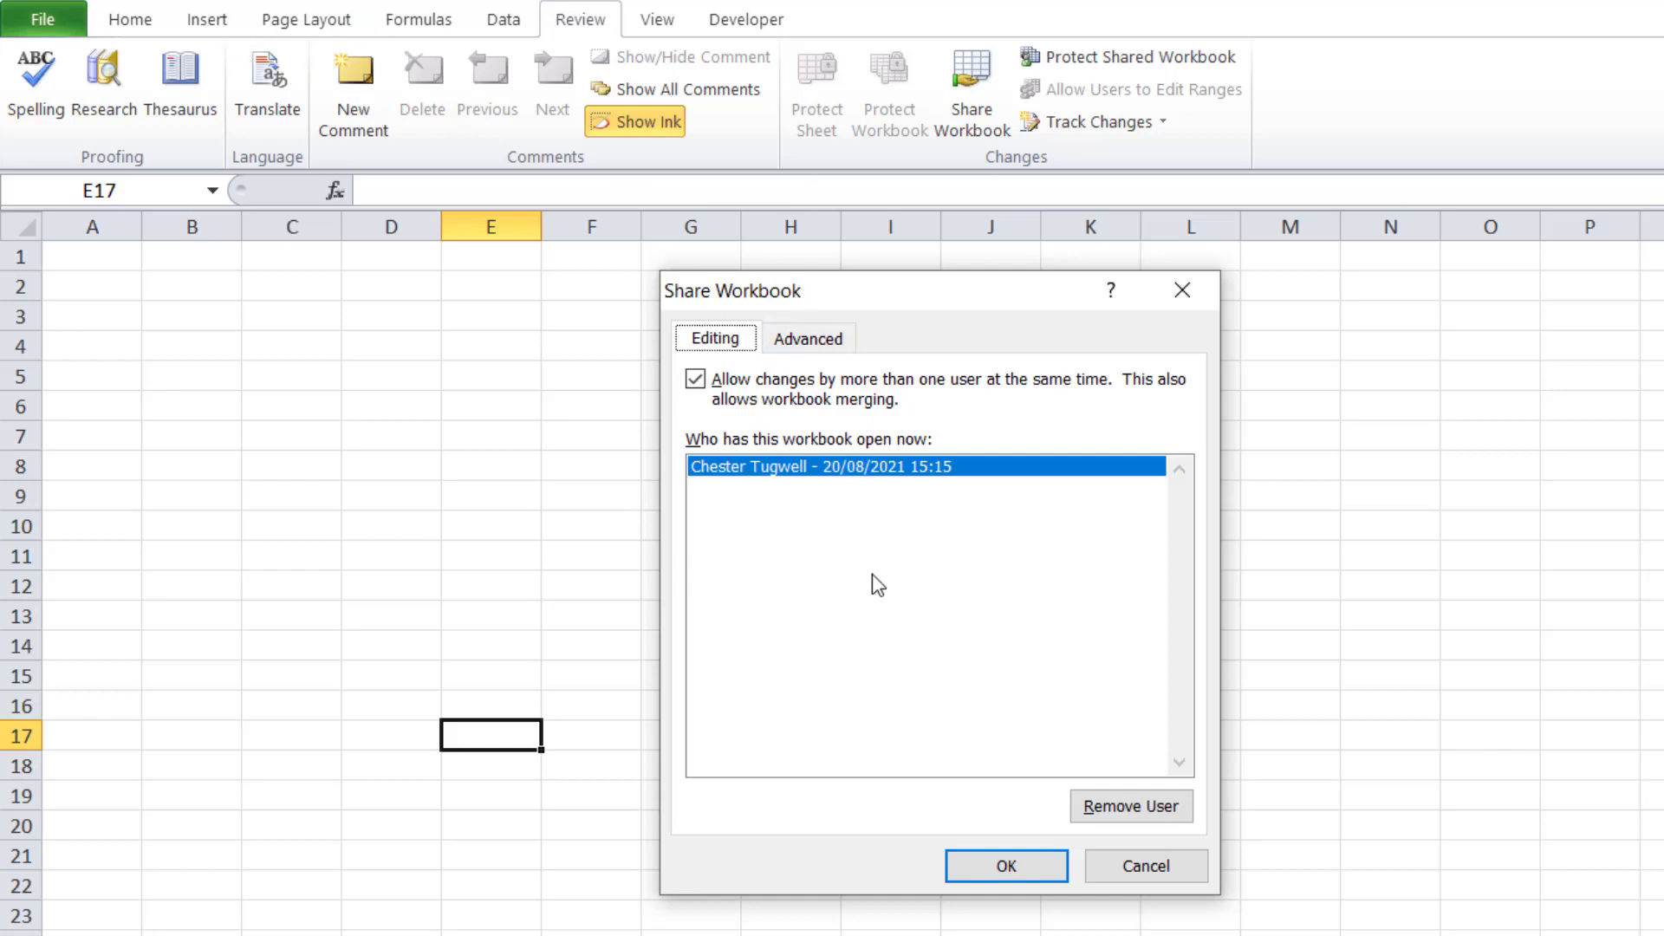
pyautogui.click(695, 379)
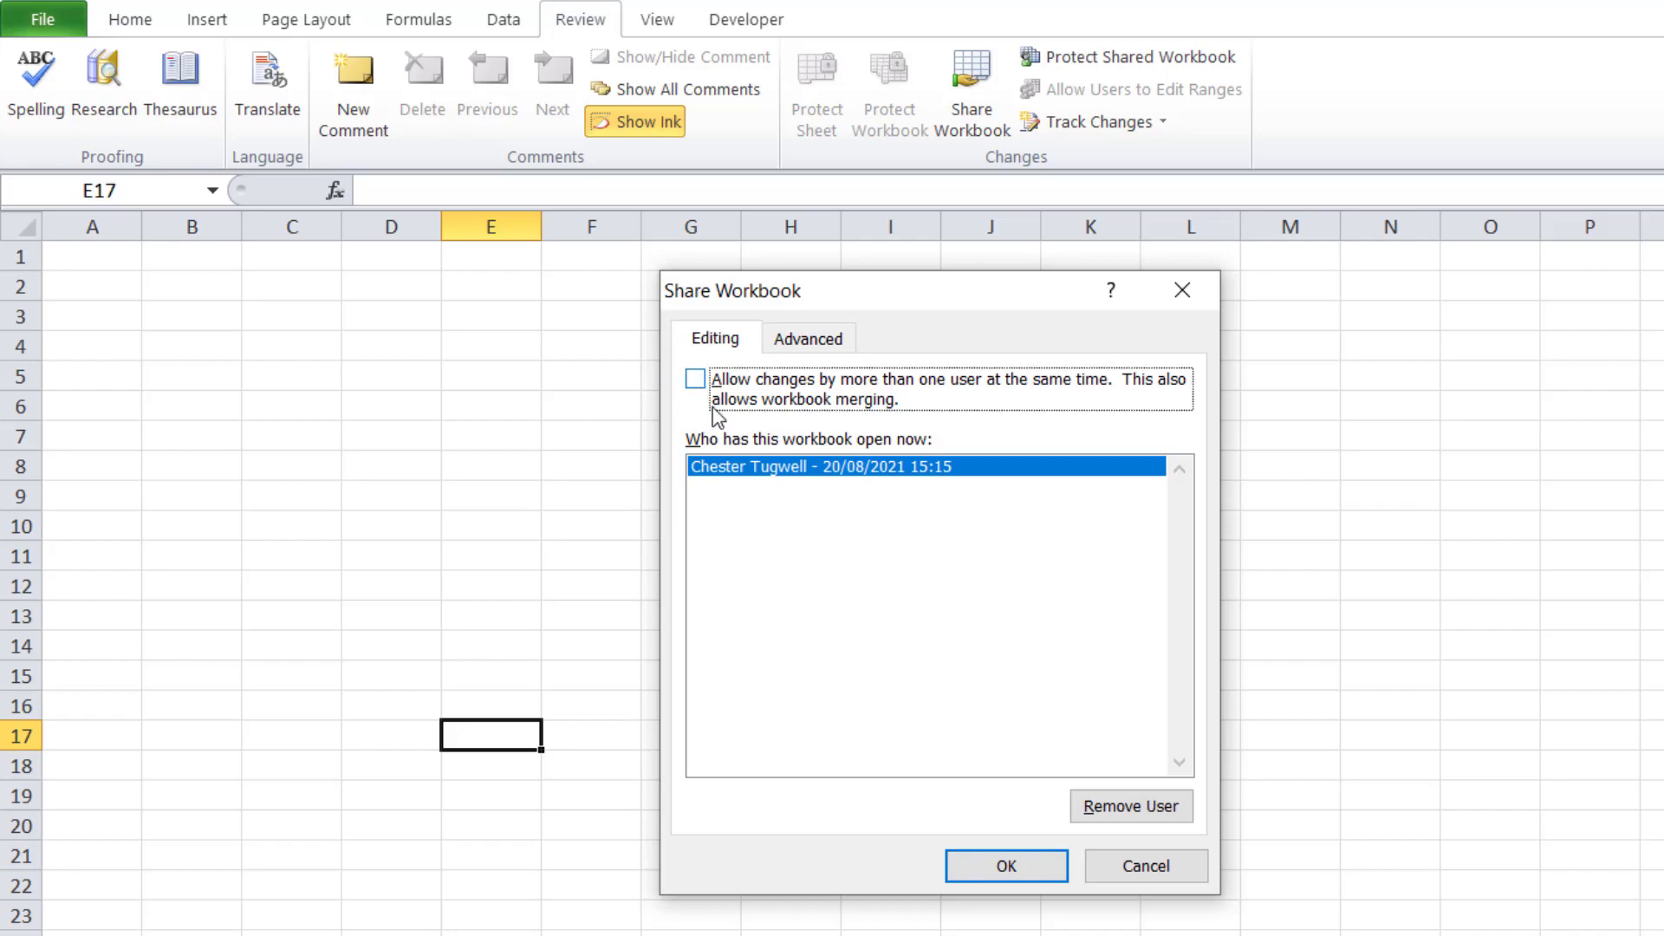
pyautogui.click(1012, 874)
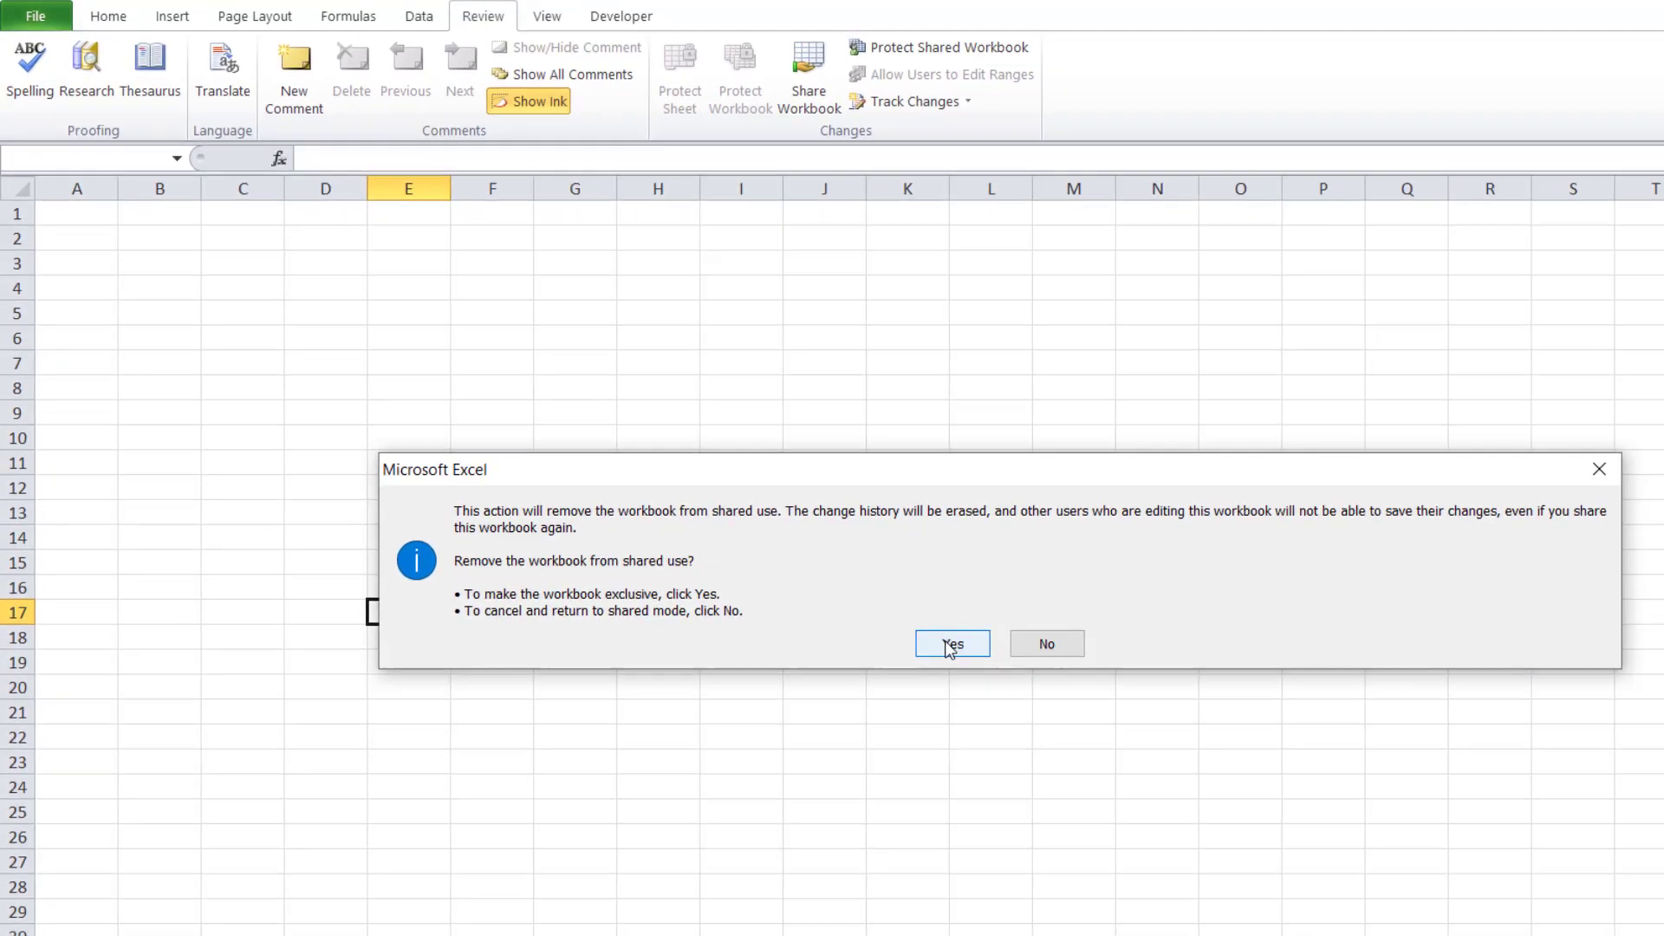
pyautogui.click(1088, 741)
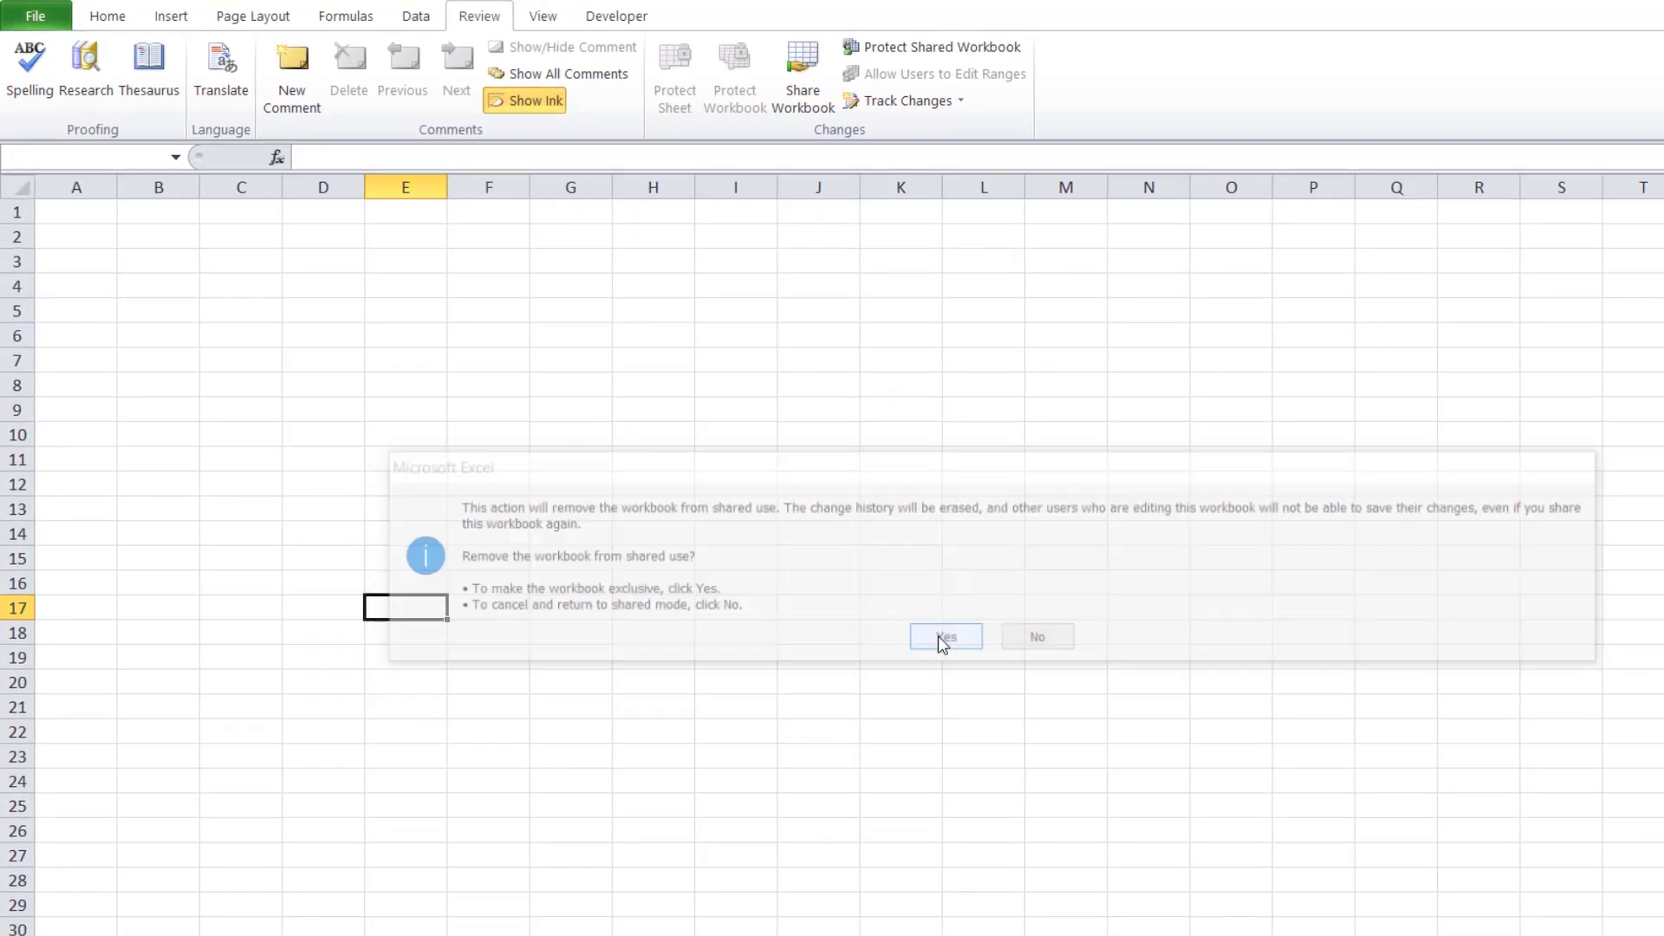
pyautogui.click(154, 21)
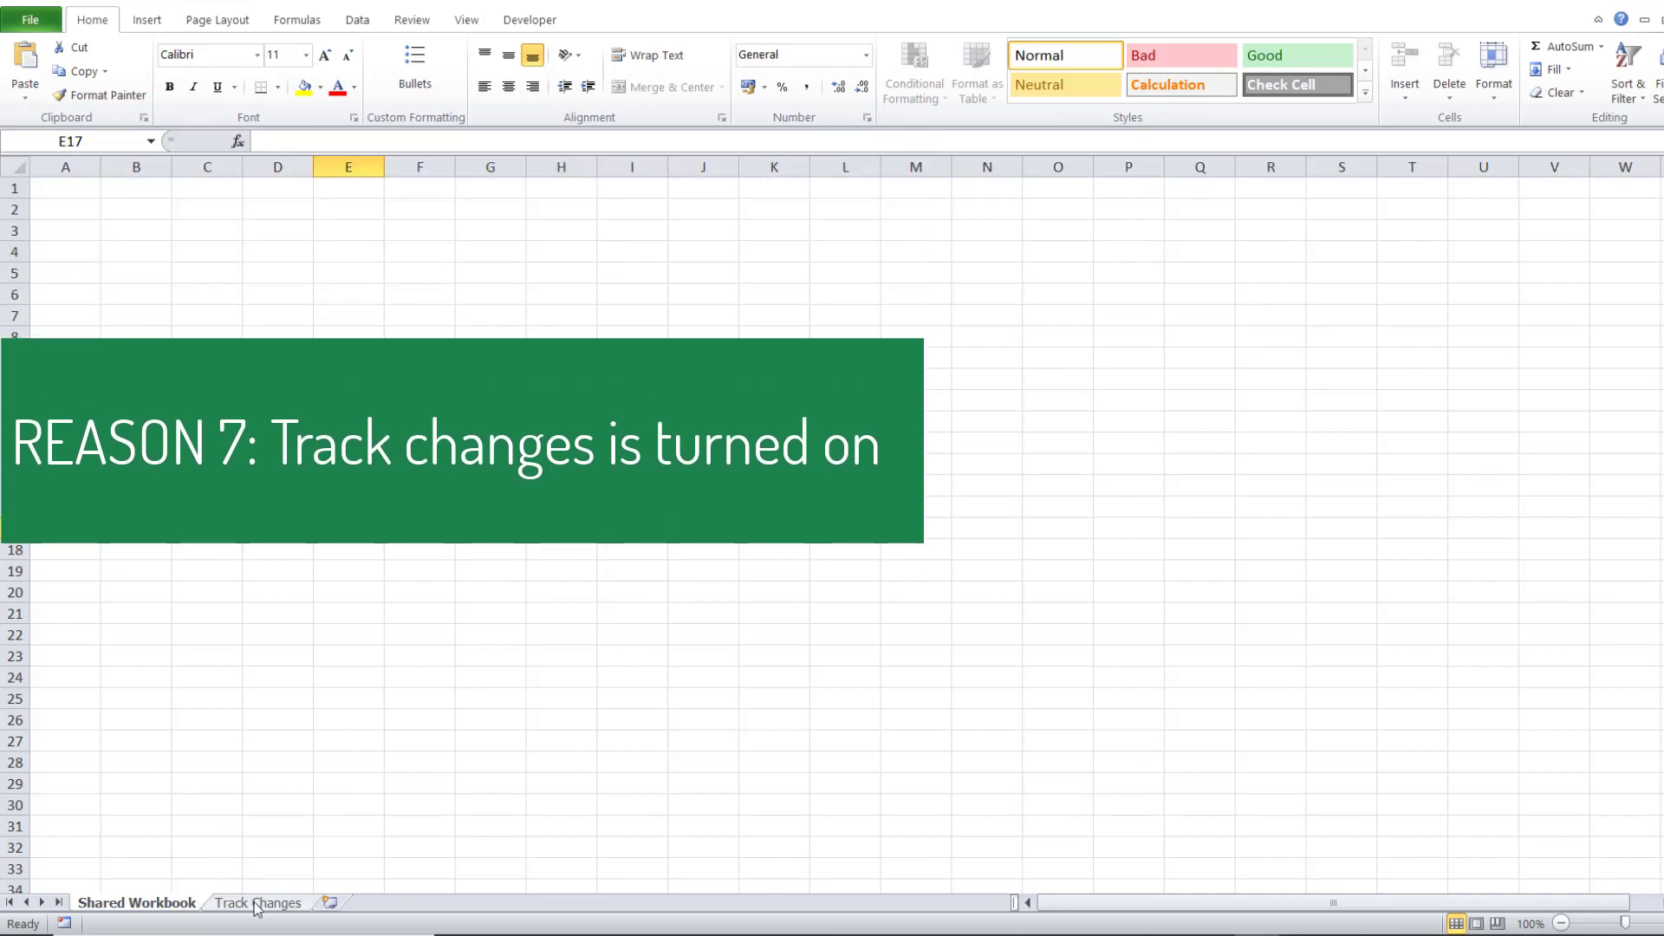
# On the Track Changes sheet, run Highlight Changes and dismiss the no-changes-found message
pyautogui.click(256, 903)
pyautogui.click(411, 20)
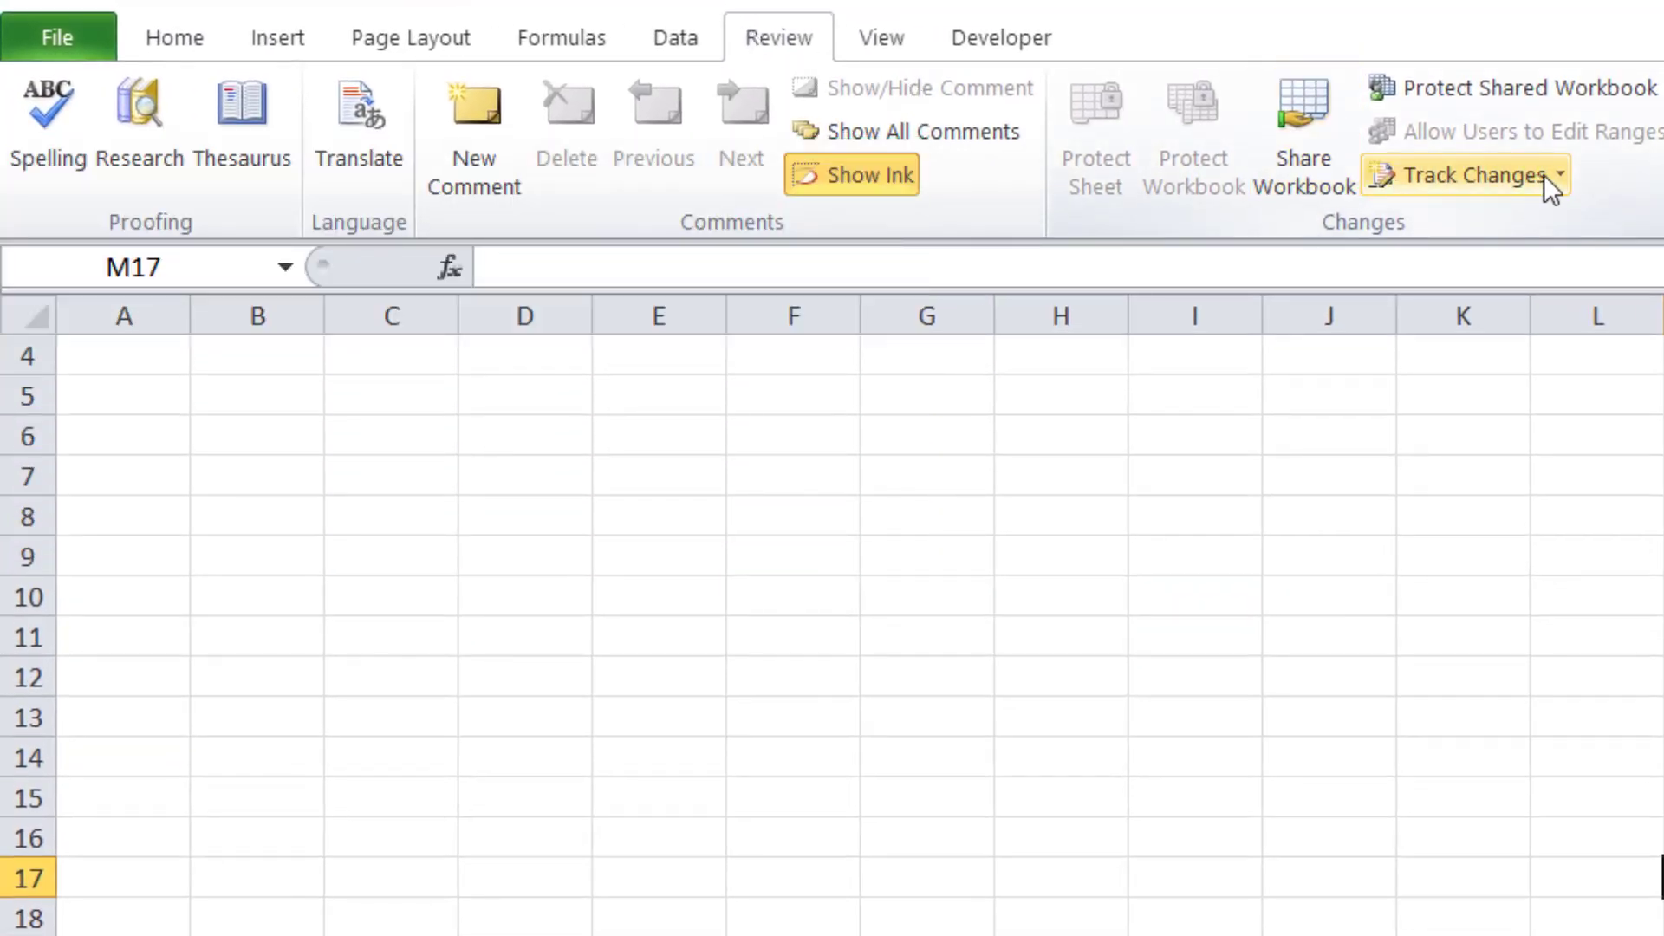
pyautogui.click(1548, 182)
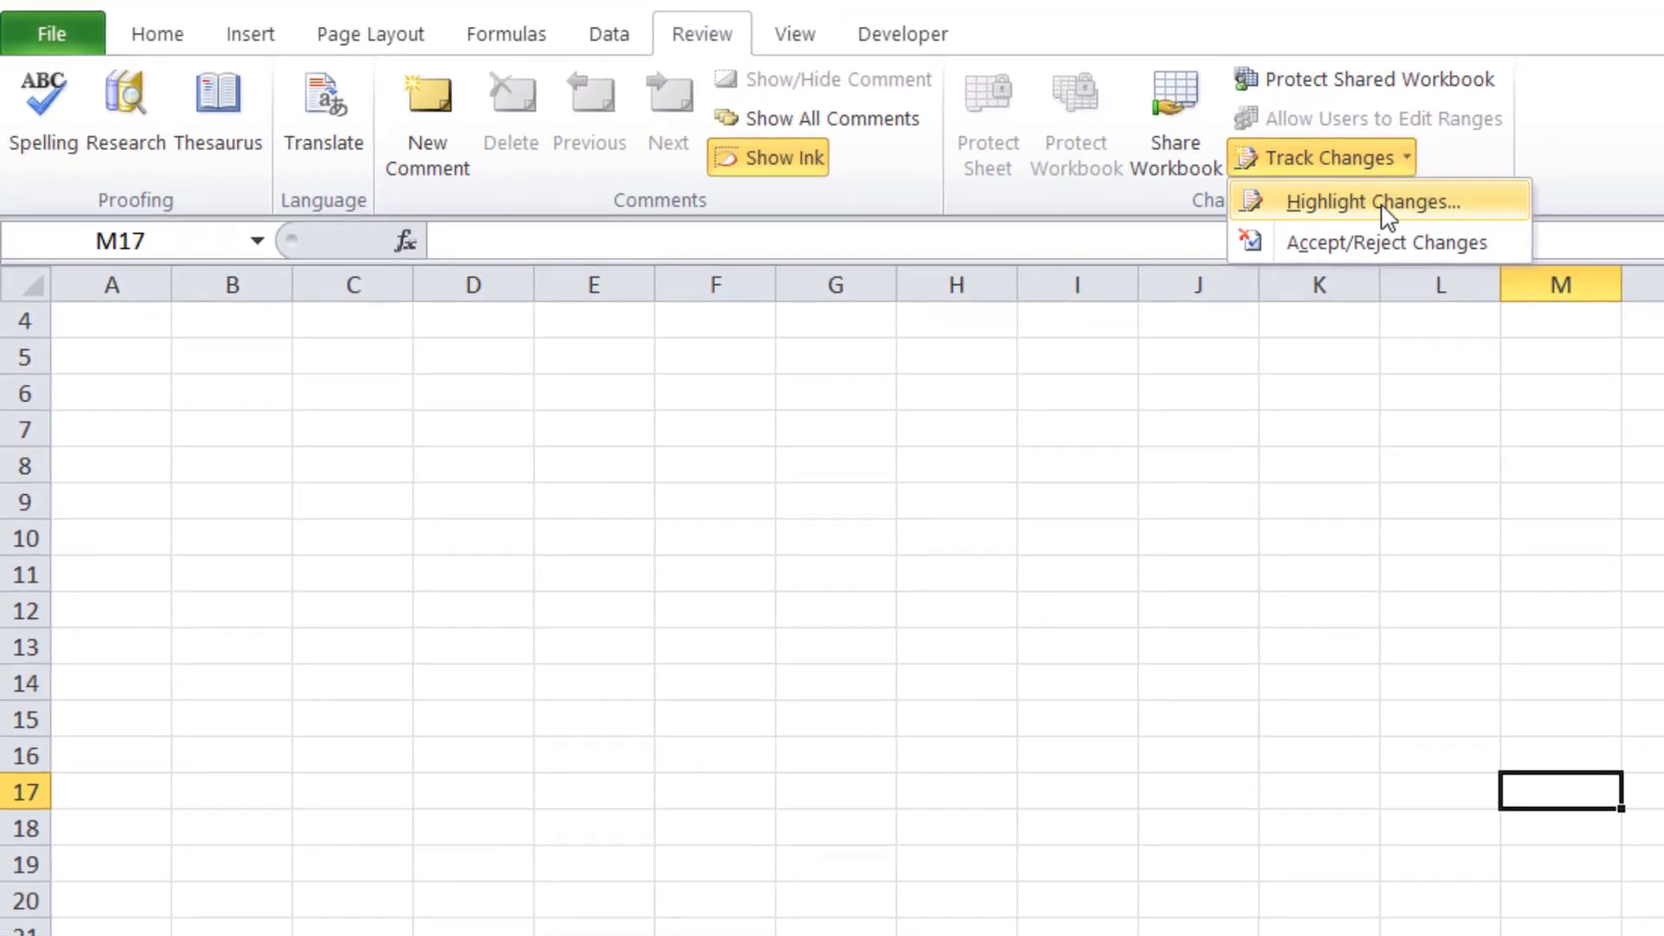
pyautogui.click(1530, 227)
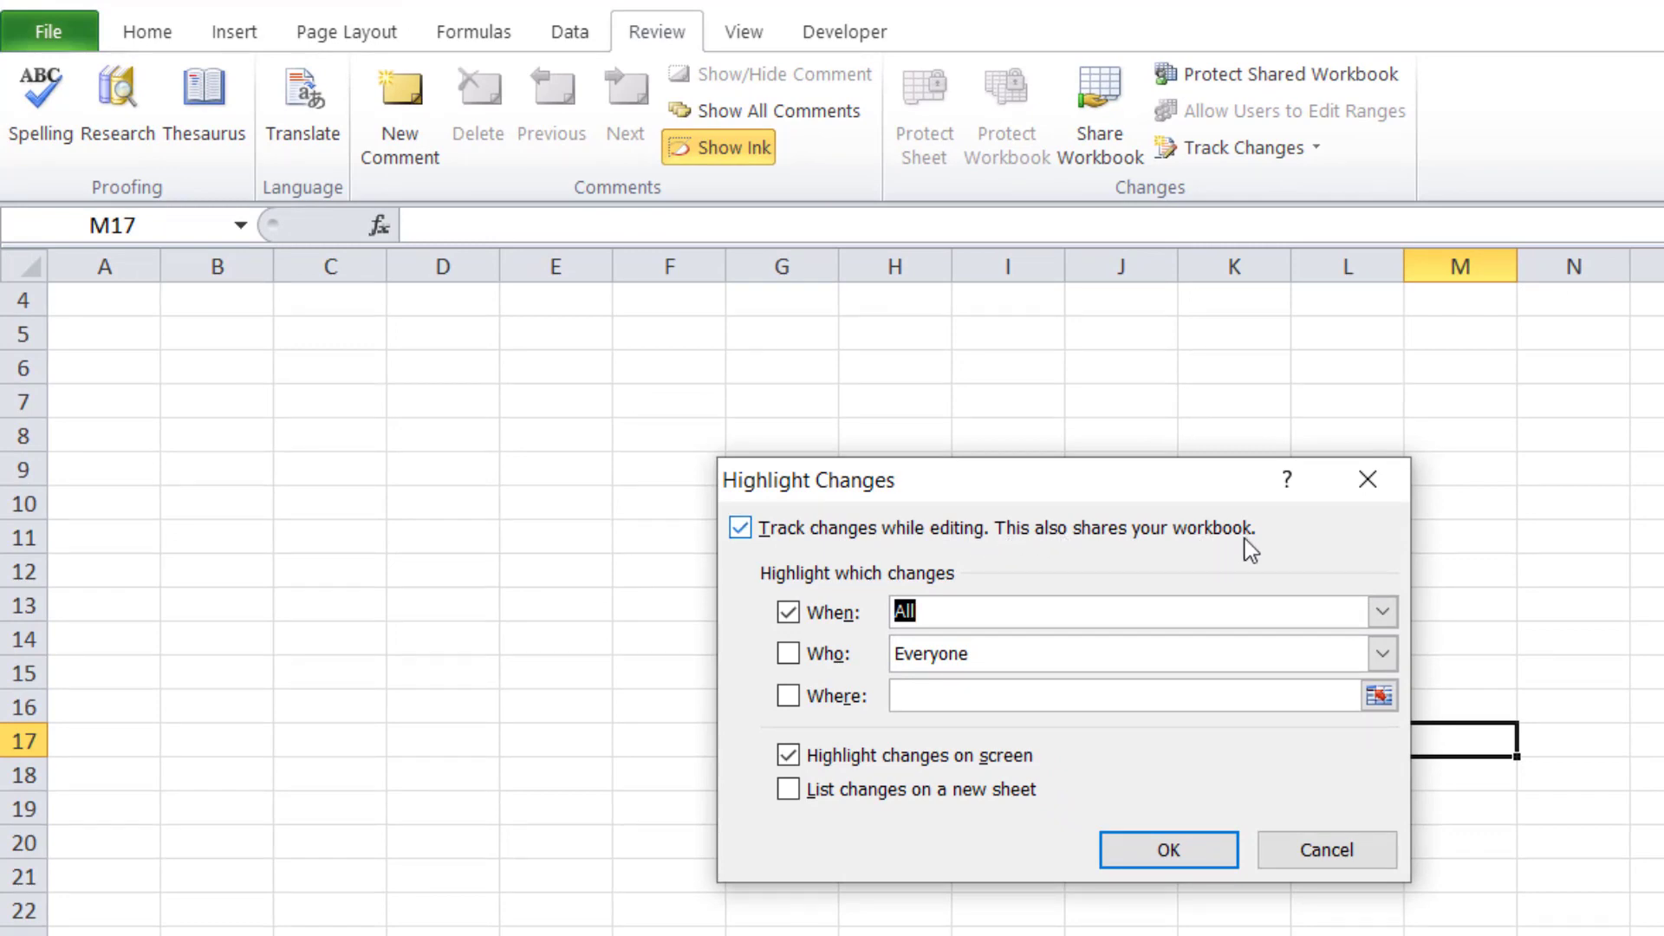
pyautogui.click(1184, 858)
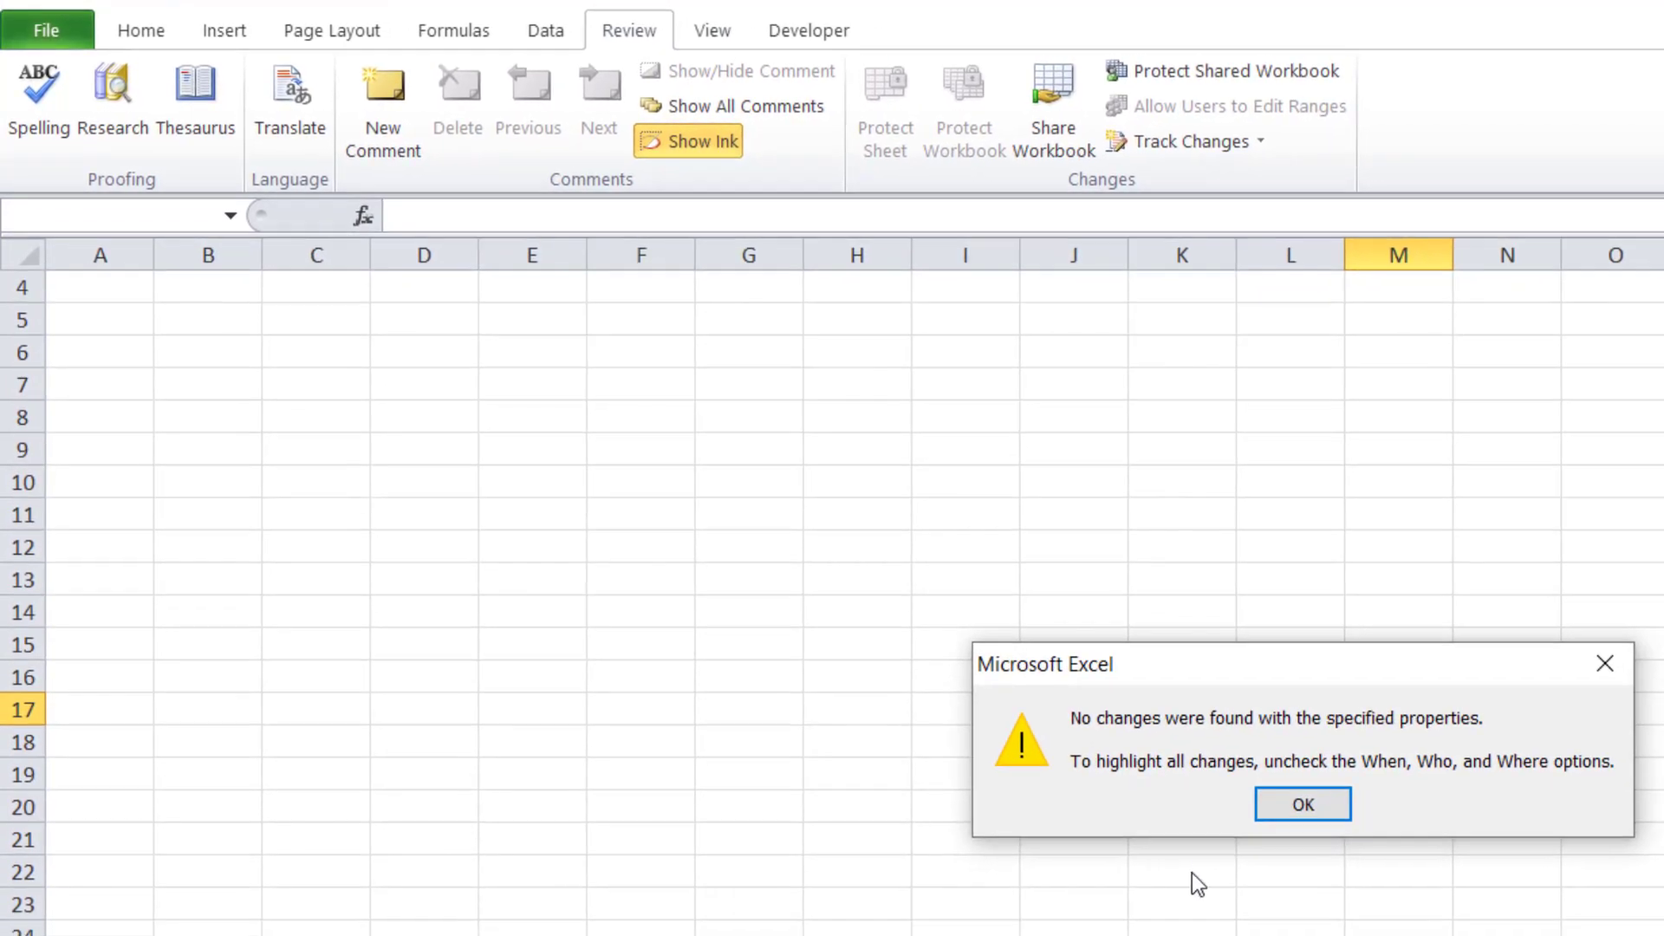
pyautogui.click(1344, 846)
pyautogui.click(218, 37)
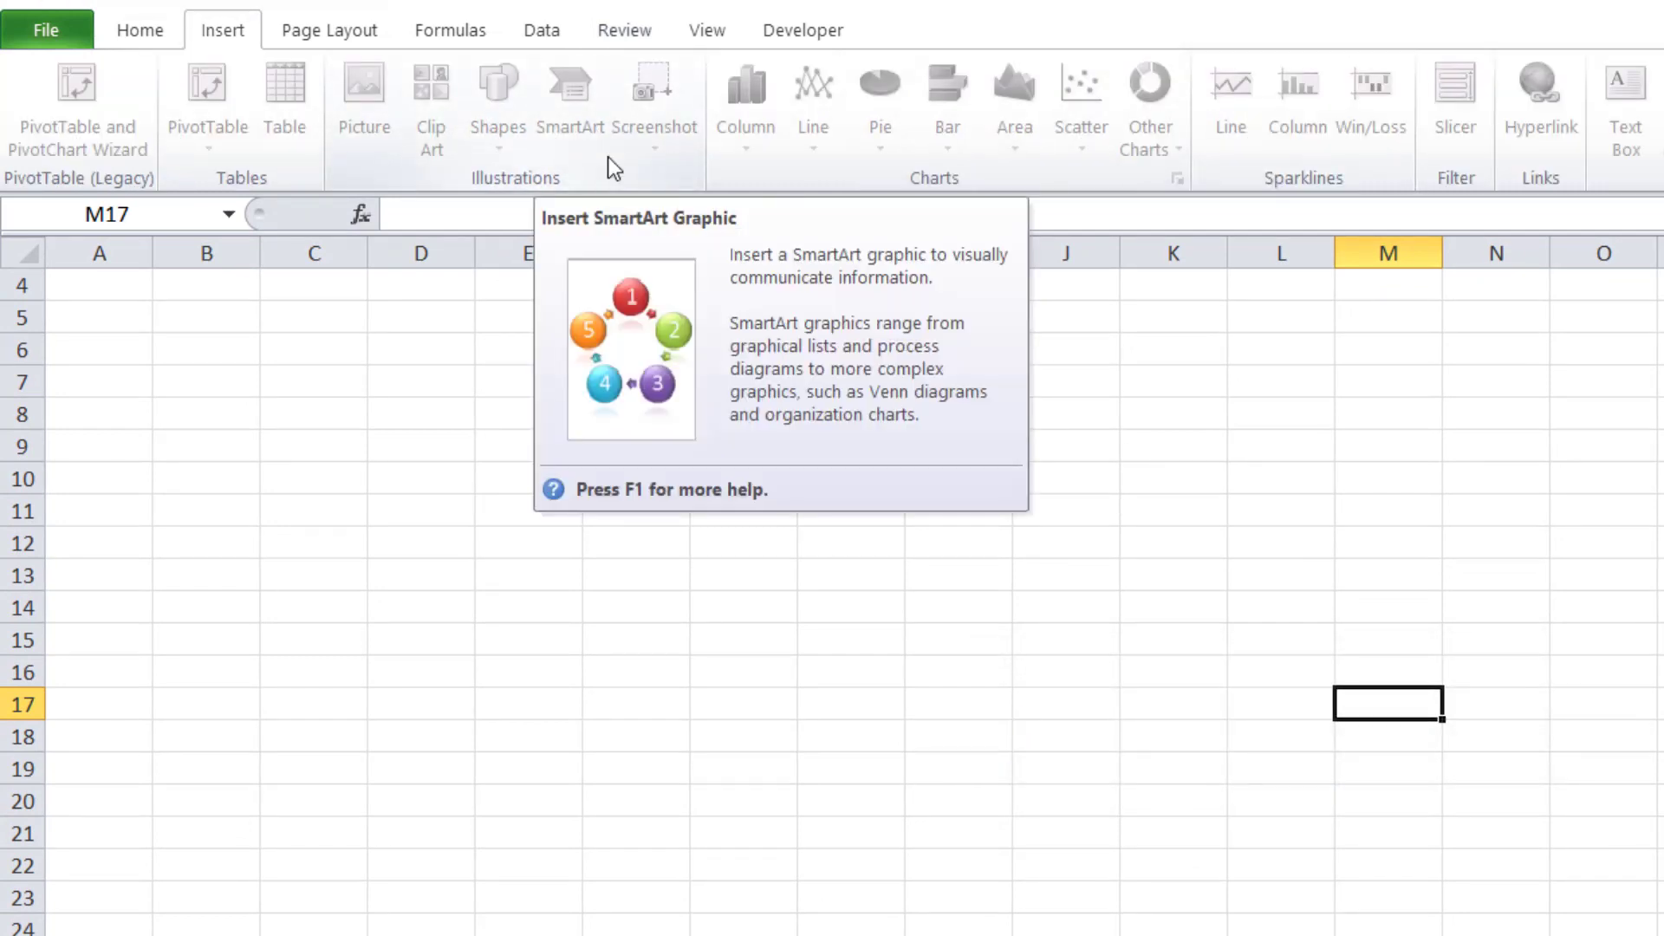
# Uncheck 'Track changes while editing' in Highlight Changes, accept the prompt, and verify Insert commands
pyautogui.click(632, 36)
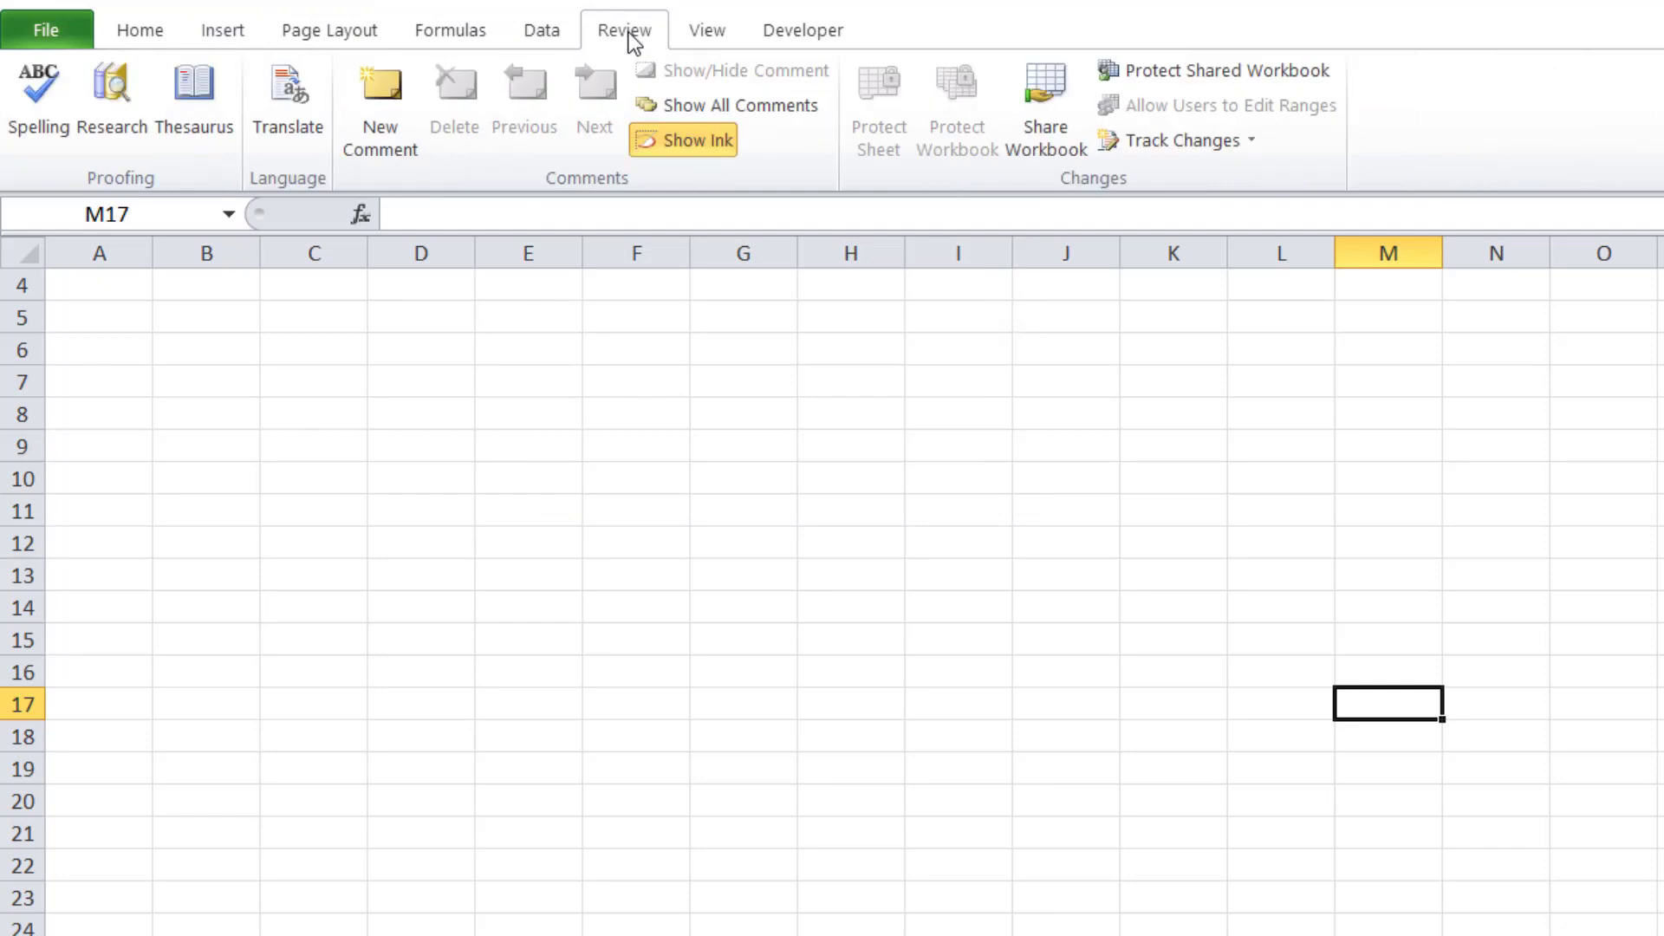
pyautogui.click(1247, 140)
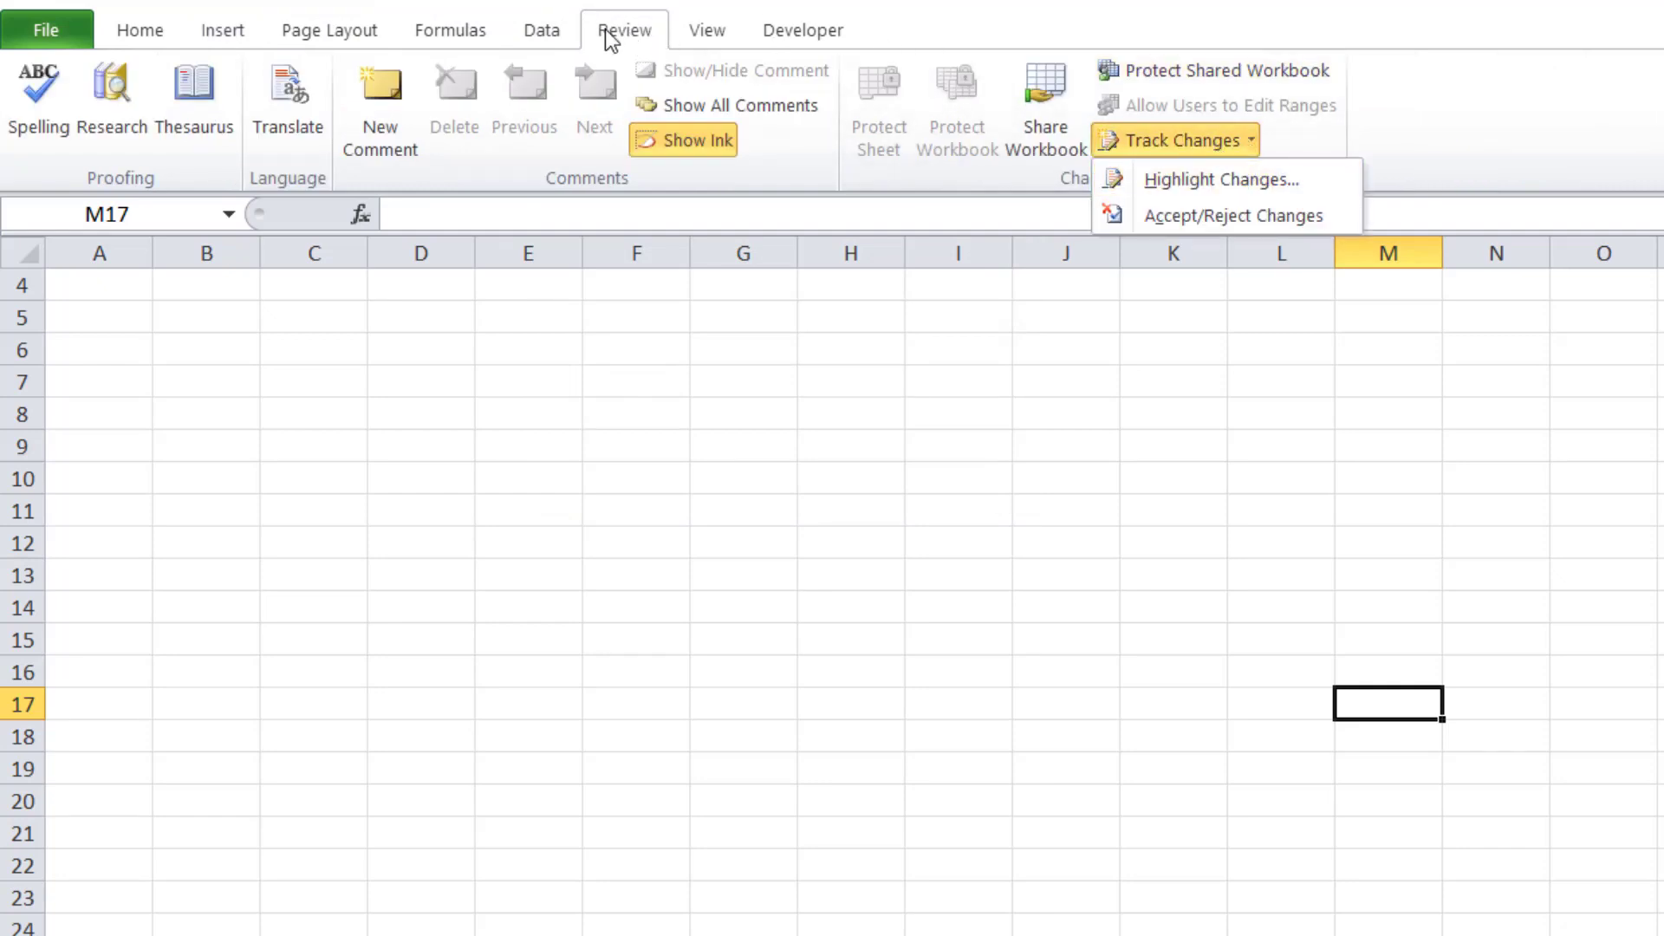
pyautogui.click(1200, 181)
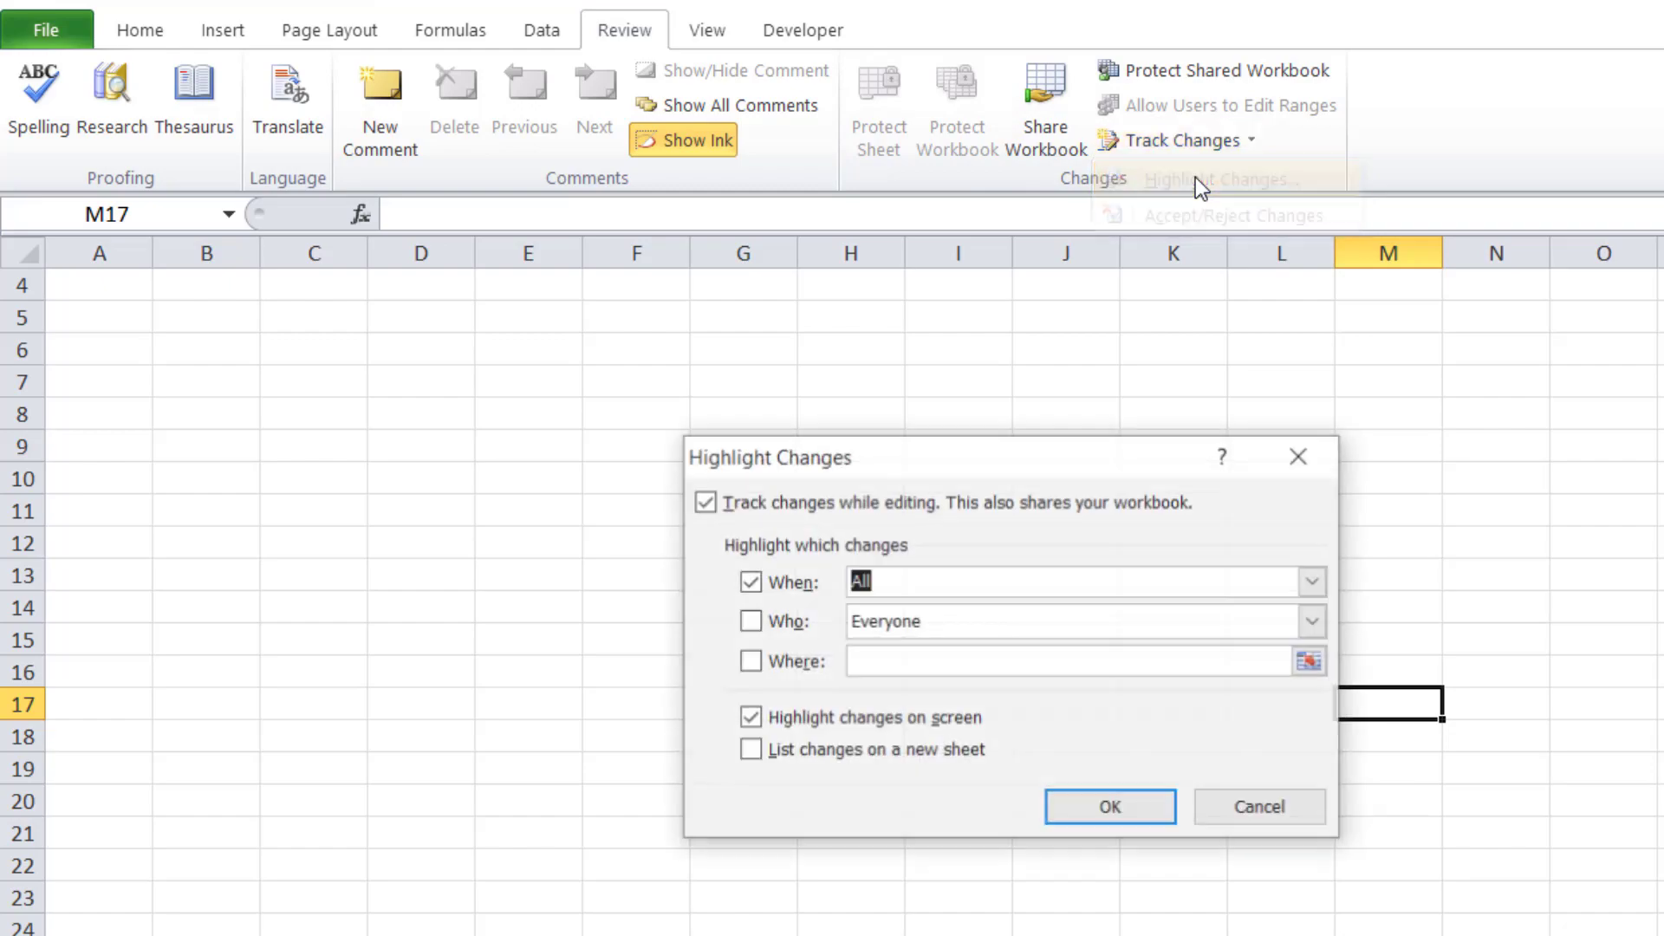
pyautogui.click(703, 503)
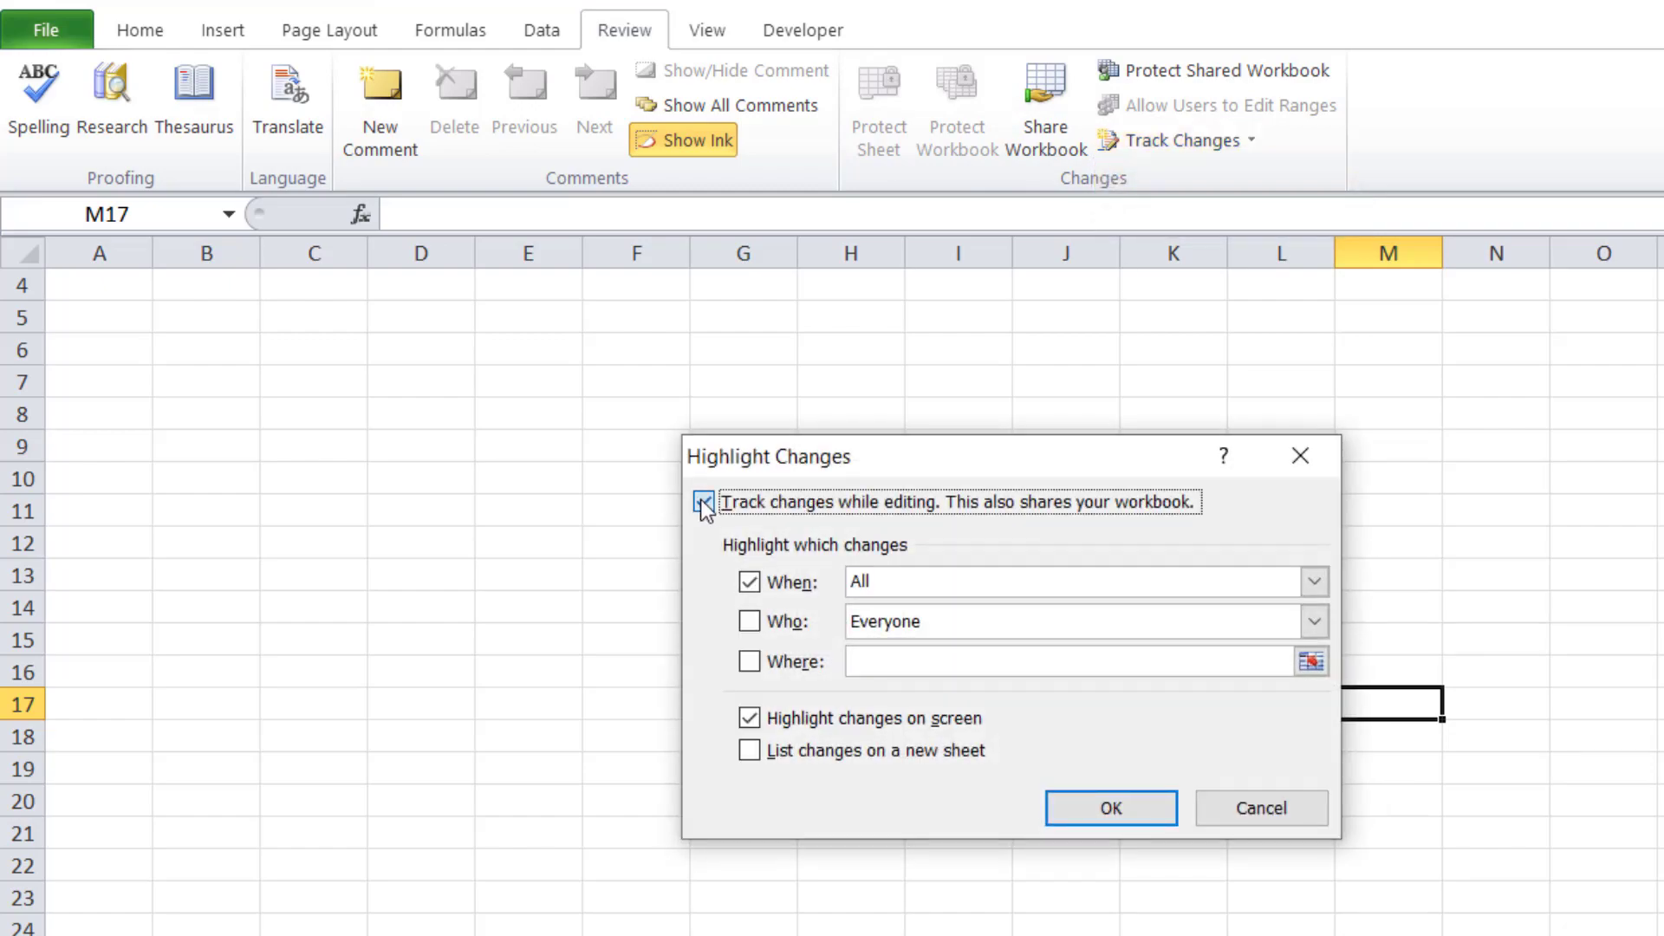
pyautogui.click(1111, 807)
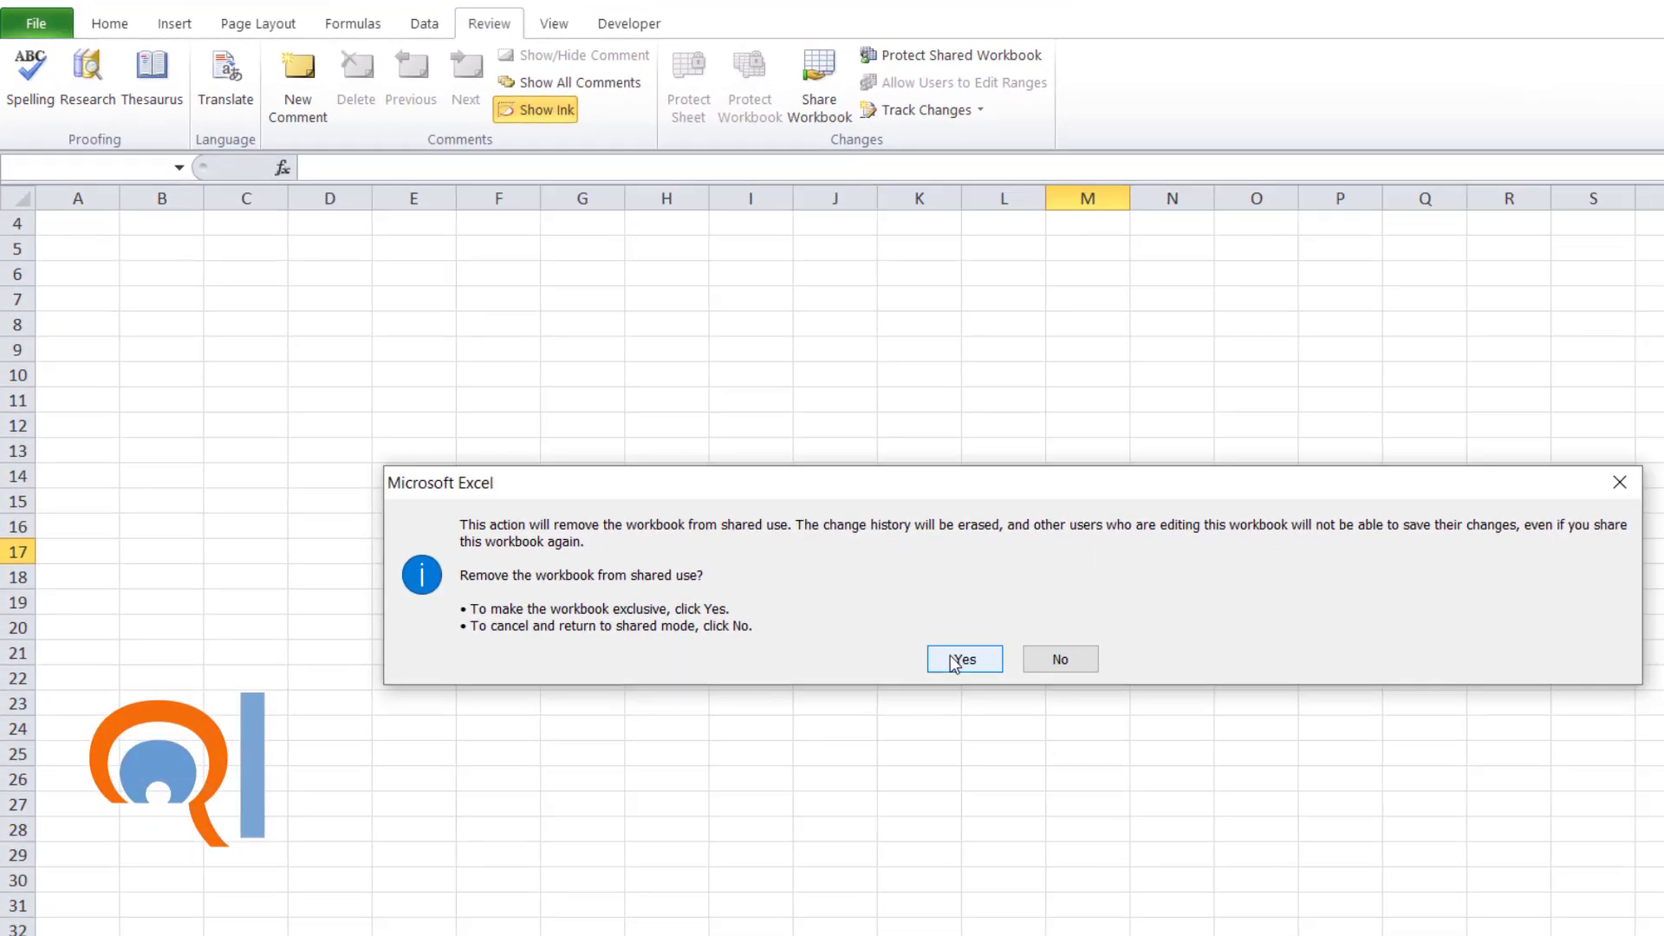
pyautogui.click(955, 663)
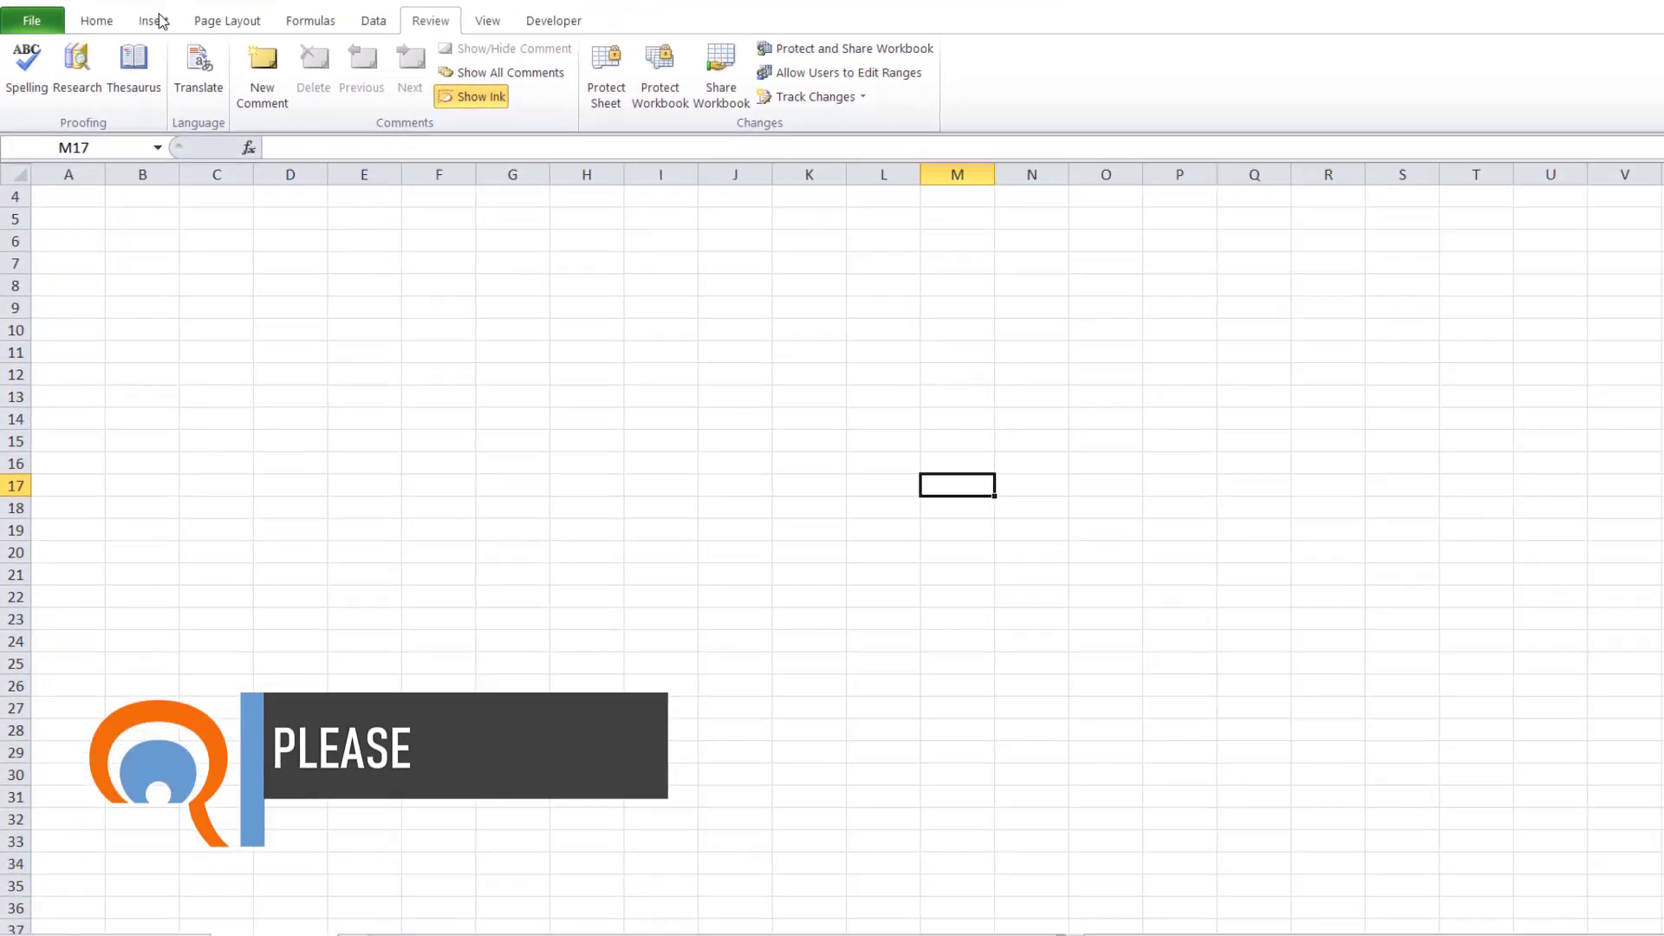
pyautogui.click(174, 23)
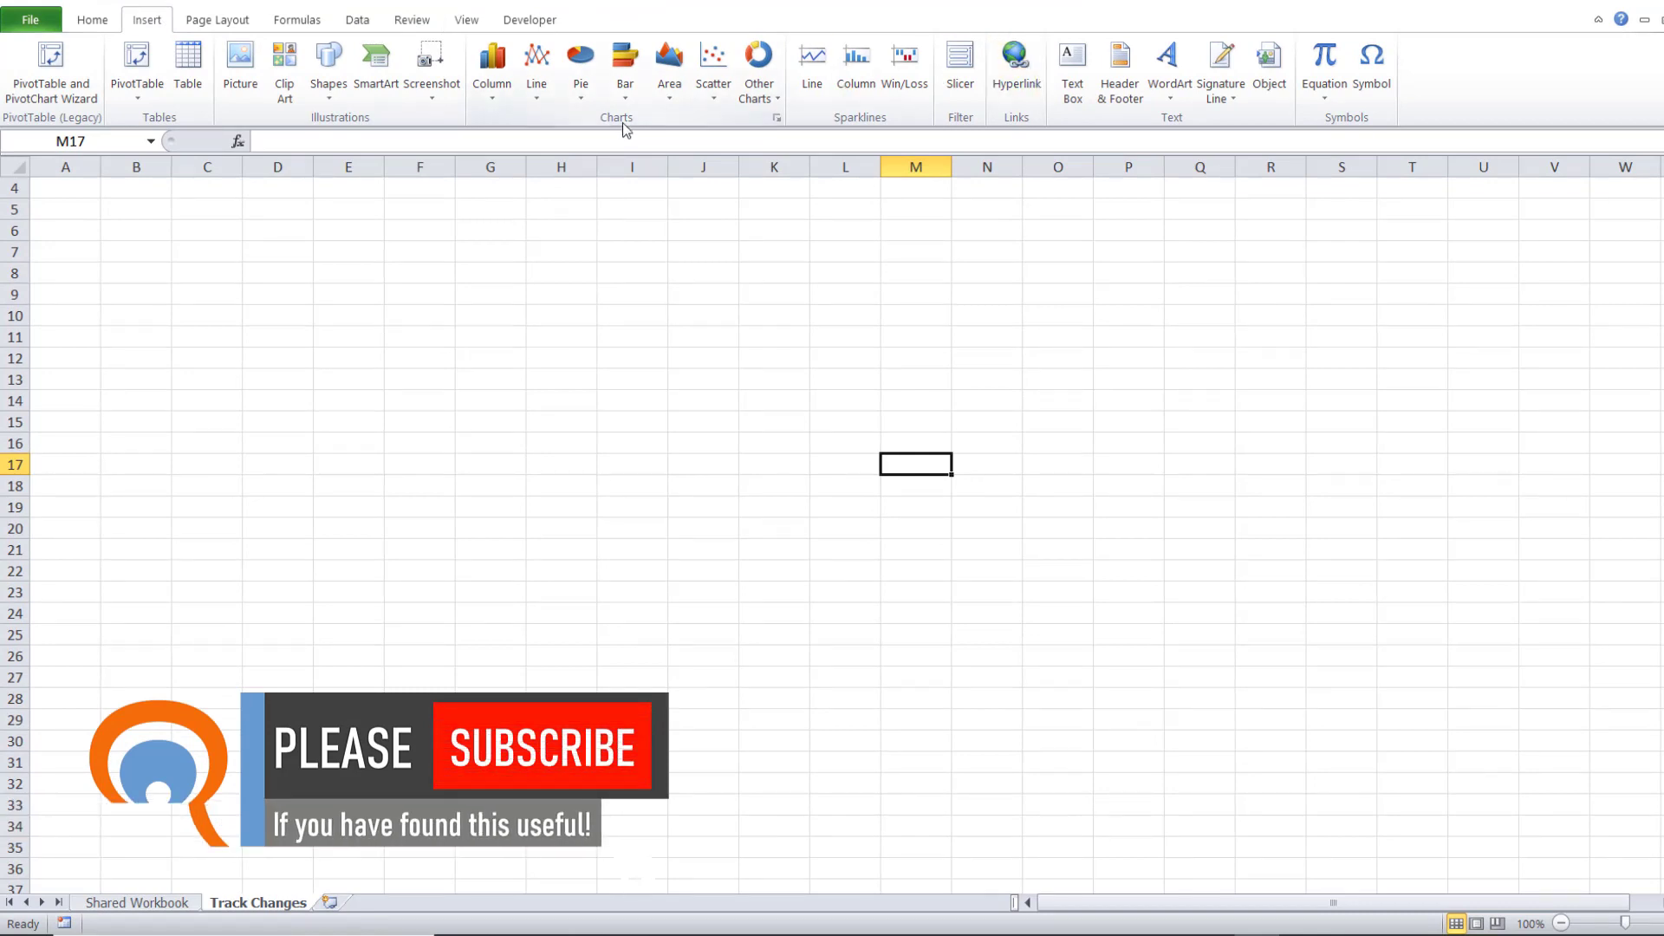